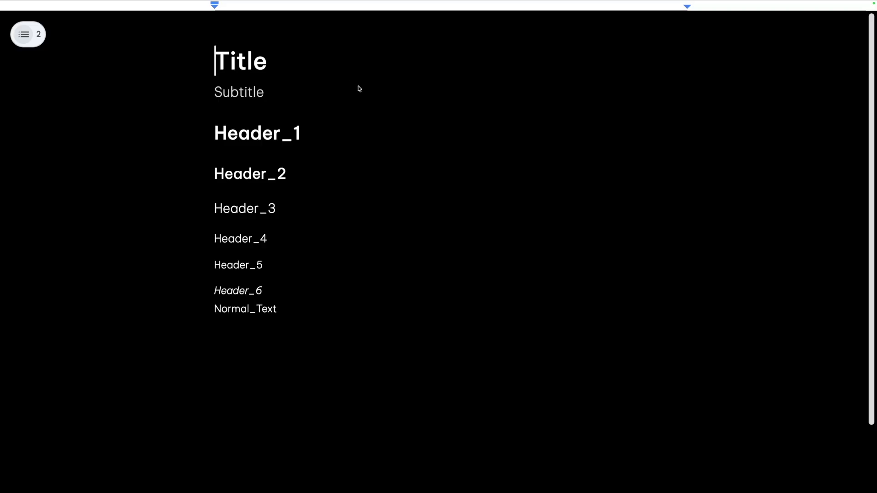
{"action": "scroll", "coordinate": [310, 254], "scroll_direction": "down", "scroll_amount": 1}
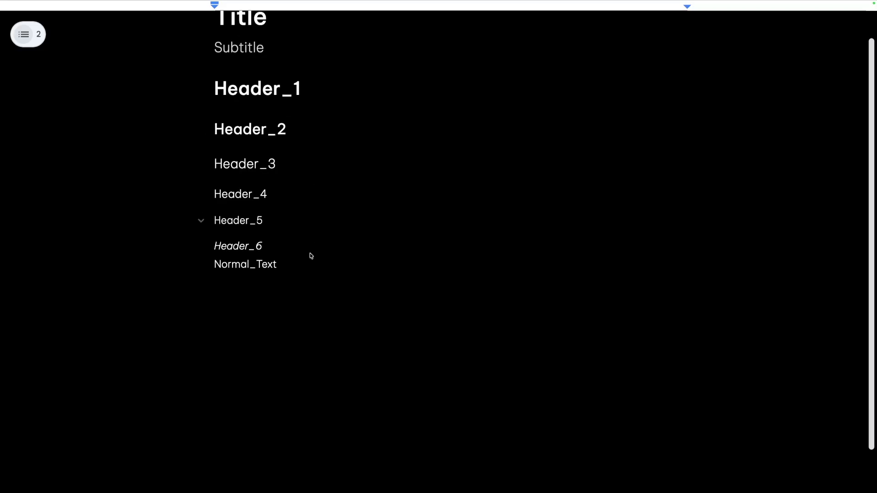
{"action": "scroll", "coordinate": [304, 281], "scroll_direction": "up", "scroll_amount": 1}
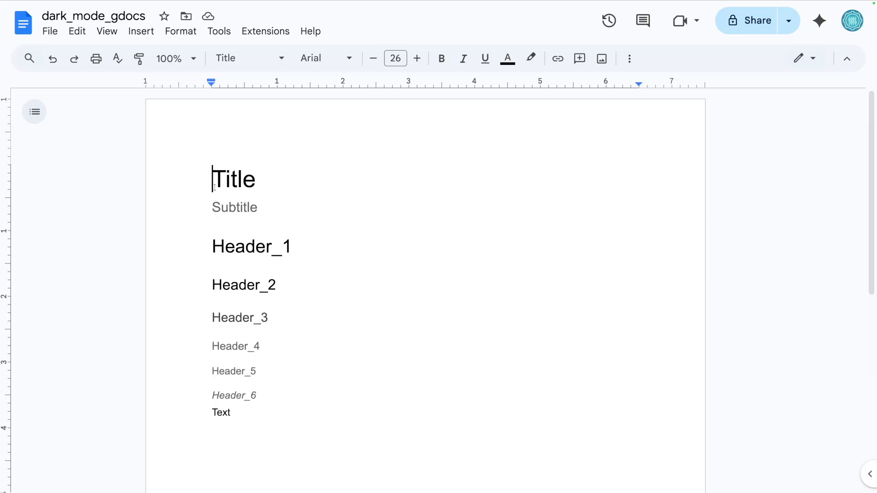
- Change the font of all the text, from Title to Text, to Be Vietnam Pro Extra Light
{"action": "left_click_drag", "start_coordinate": [272, 439], "coordinate": [130, 137]}
{"action": "left_click", "coordinate": [249, 208]}
{"action": "left_click_drag", "start_coordinate": [199, 171], "coordinate": [362, 438]}
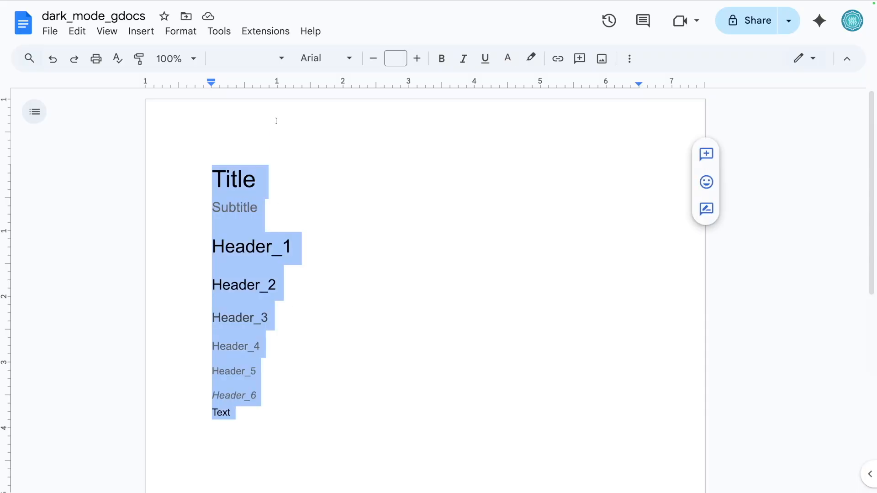
{"action": "left_click", "coordinate": [318, 59]}
{"action": "mouse_move", "coordinate": [363, 140]}
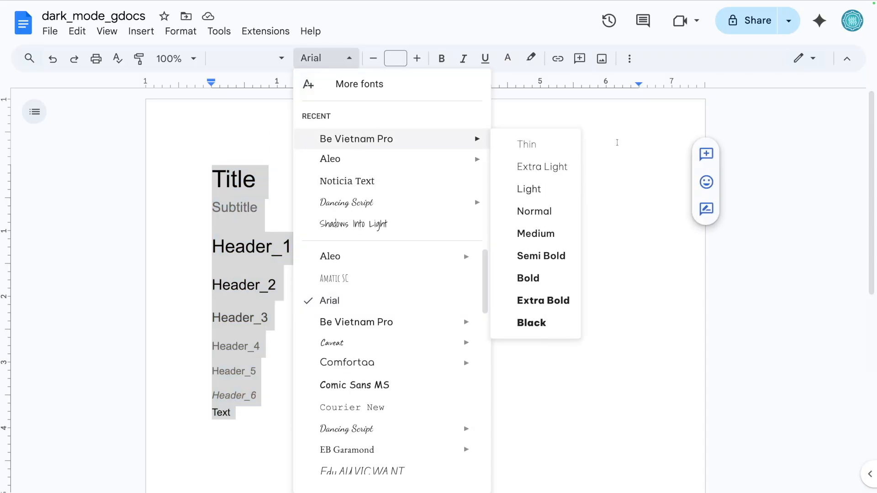
{"action": "left_click", "coordinate": [543, 169]}
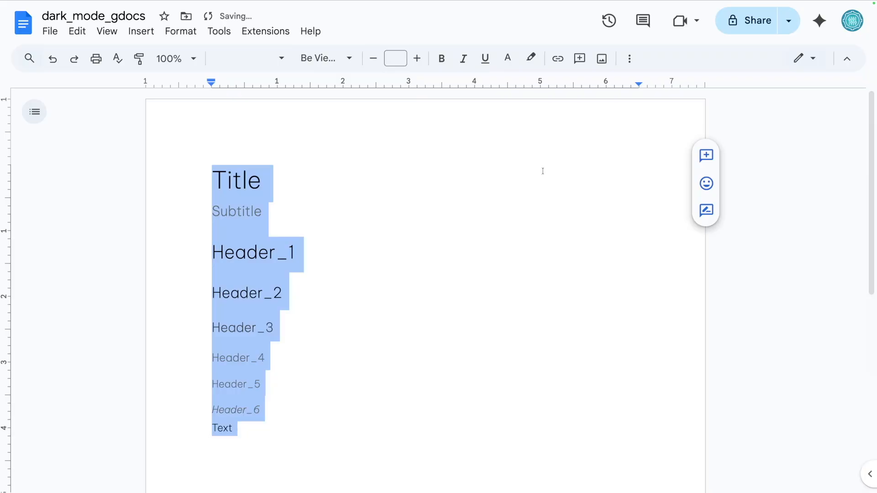
{"action": "left_click", "coordinate": [213, 191]}
{"action": "left_click_drag", "start_coordinate": [190, 179], "coordinate": [325, 461]}
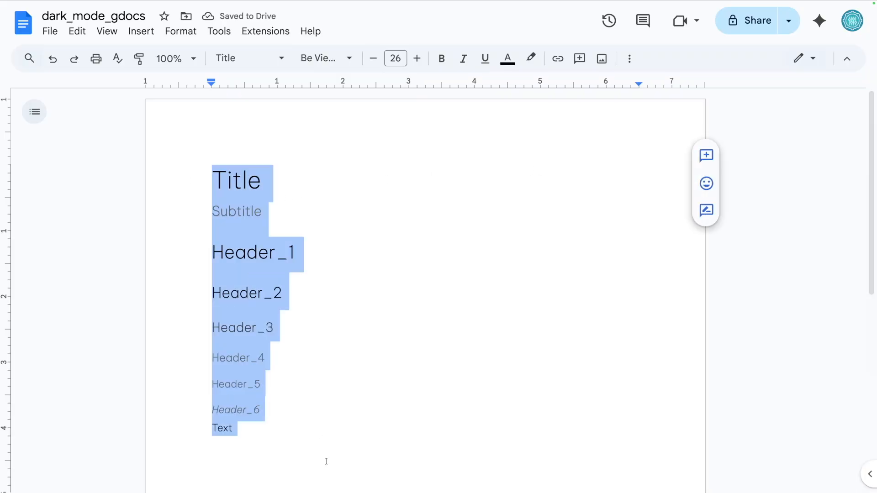
{"action": "left_click", "coordinate": [312, 421]}
{"action": "left_click", "coordinate": [227, 170]}
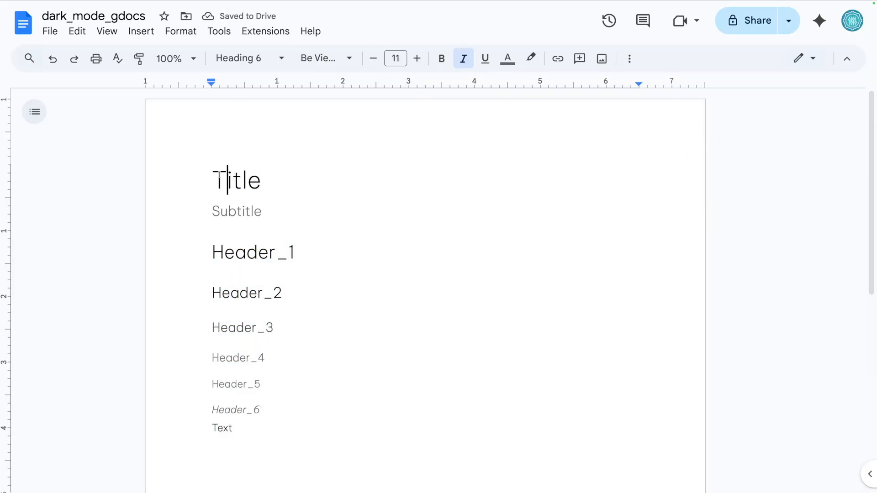
{"action": "left_click", "coordinate": [202, 168]}
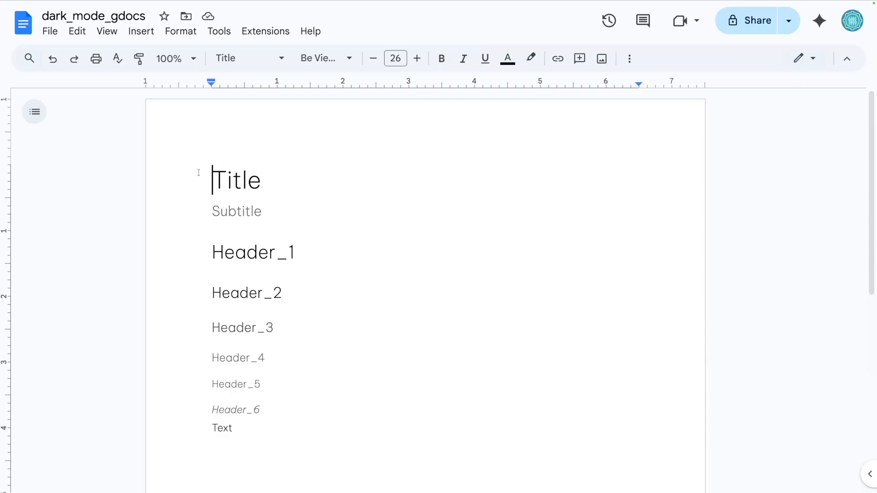
- Set the document to the pageless format with a black (#000000) background color
{"action": "left_click", "coordinate": [50, 31]}
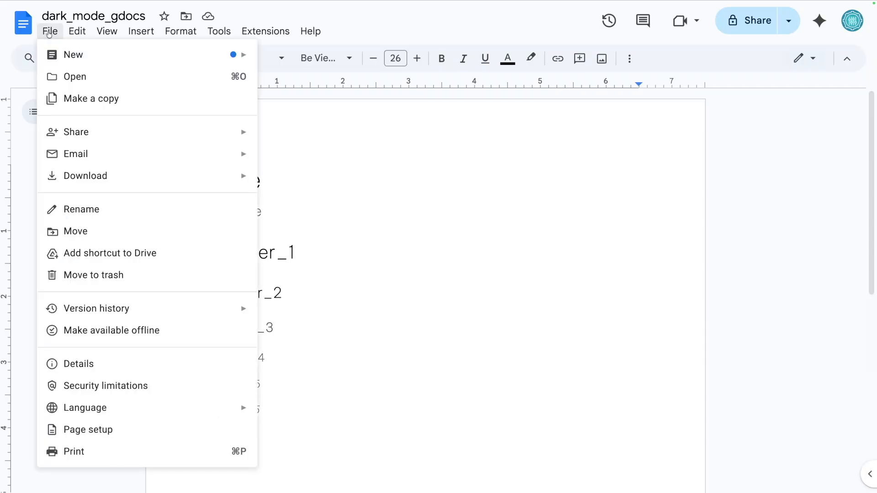
{"action": "left_click", "coordinate": [95, 436]}
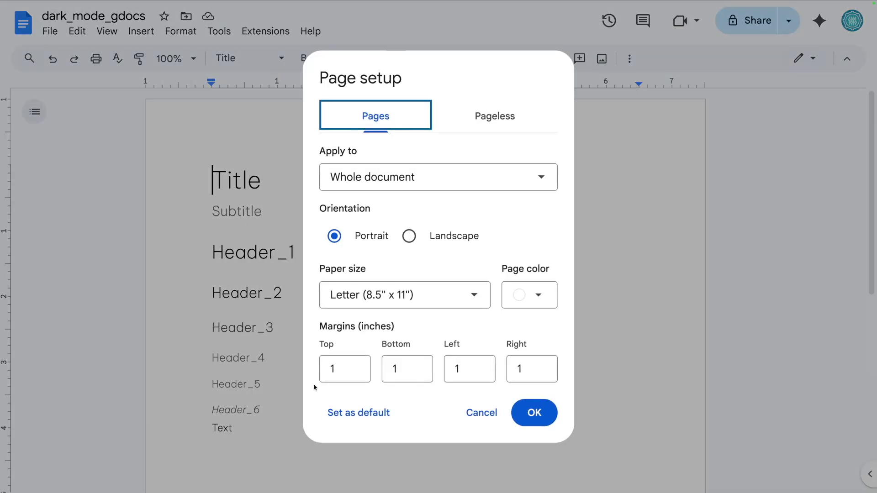
{"action": "left_click", "coordinate": [507, 116]}
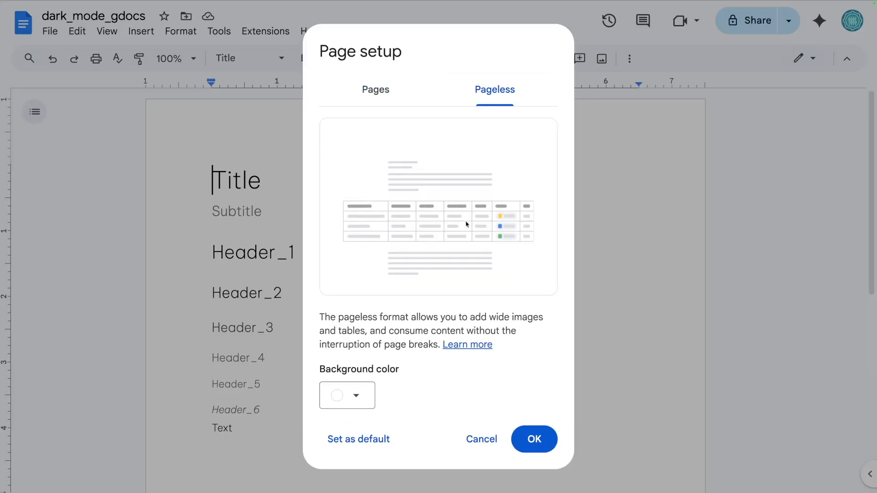
{"action": "left_click", "coordinate": [351, 396]}
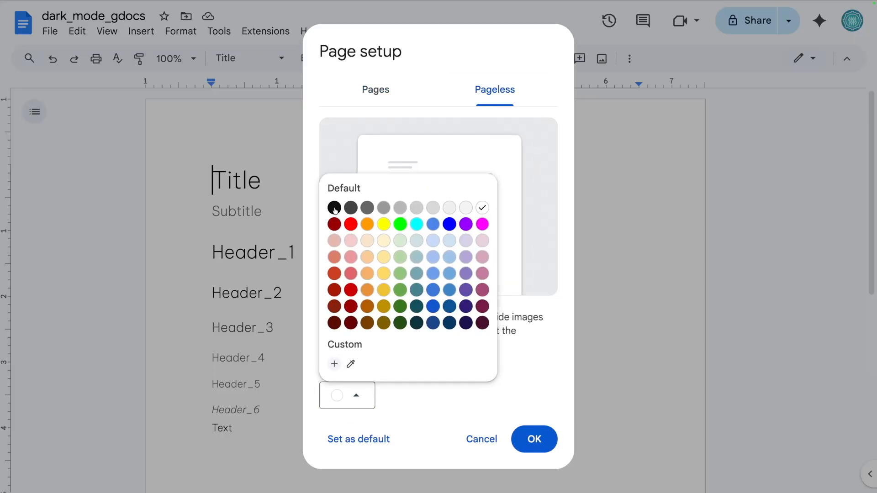
{"action": "left_click", "coordinate": [483, 323]}
{"action": "left_click", "coordinate": [351, 395]}
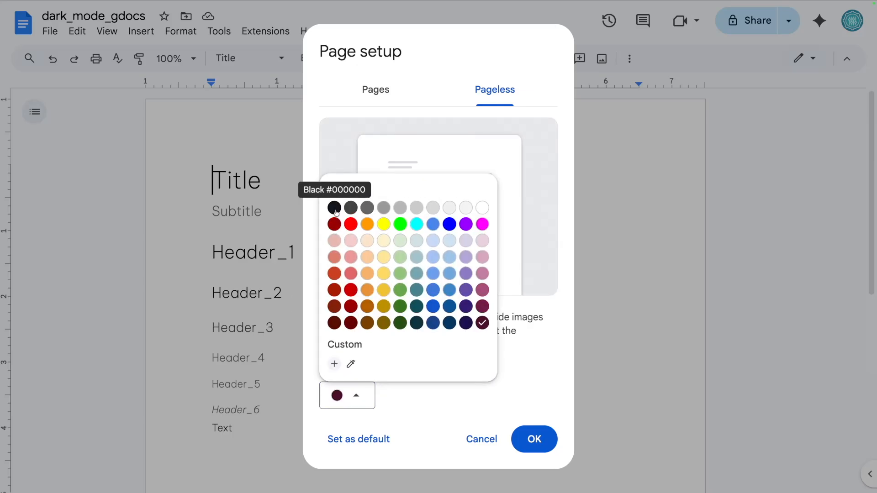
{"action": "left_click", "coordinate": [335, 208]}
{"action": "left_click", "coordinate": [533, 438]}
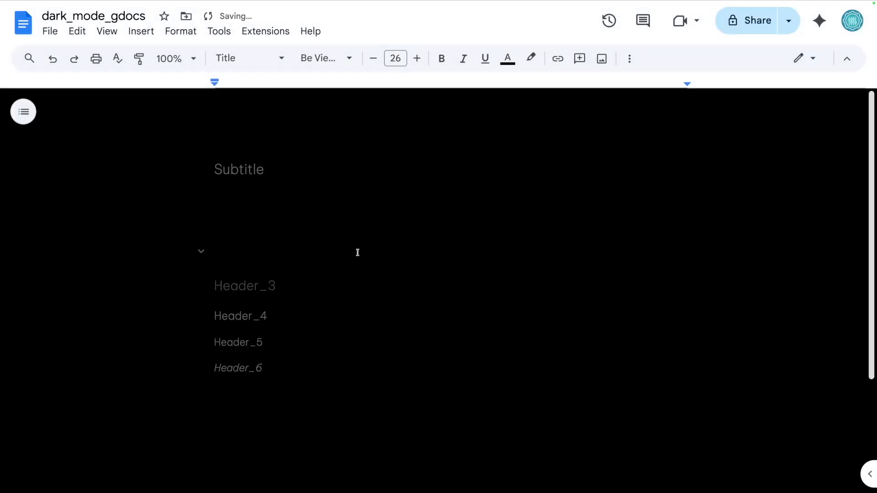
- Select all of the document's text and set its color to white
{"action": "left_click_drag", "start_coordinate": [422, 425], "coordinate": [111, 102]}
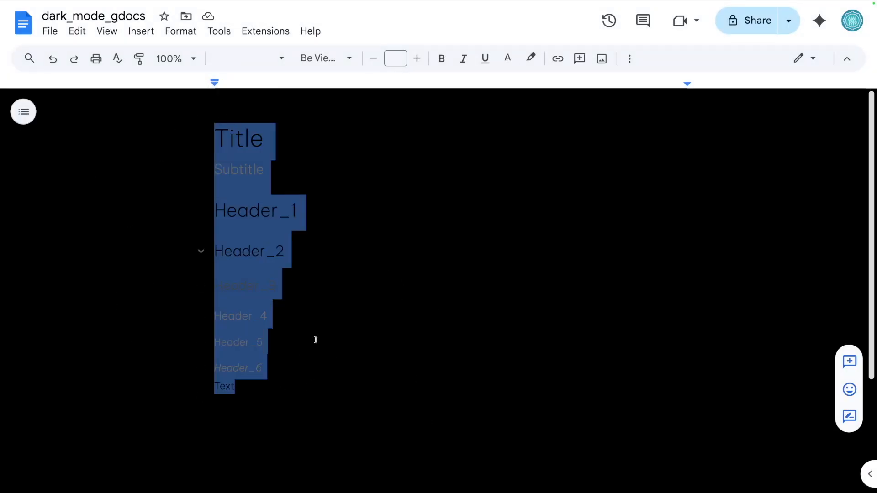
{"action": "left_click", "coordinate": [327, 265]}
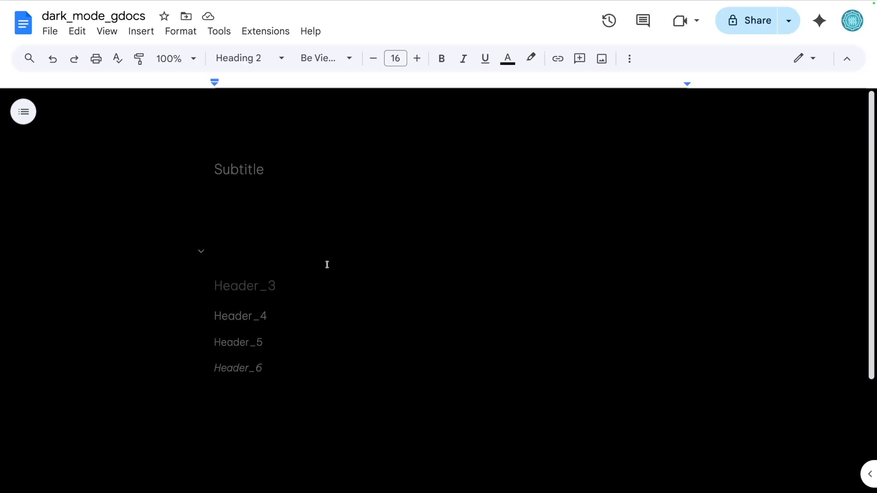
{"action": "key", "text": "ctrl+a"}
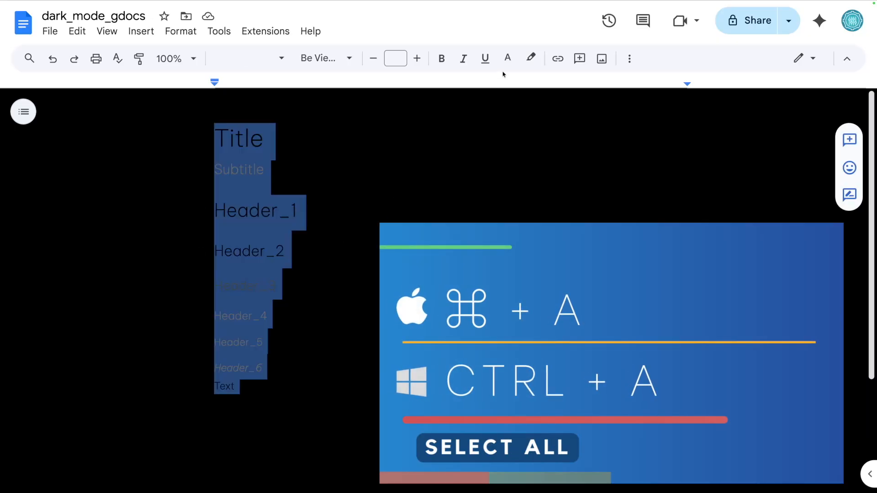
{"action": "left_click", "coordinate": [508, 58]}
{"action": "left_click", "coordinate": [647, 85]}
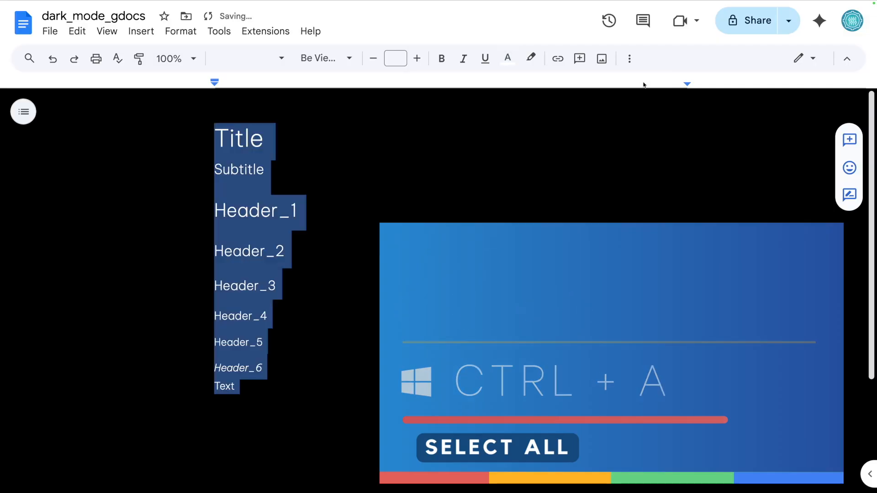
- Set the text color of the Subtitle line to light gray
{"action": "left_click", "coordinate": [249, 169]}
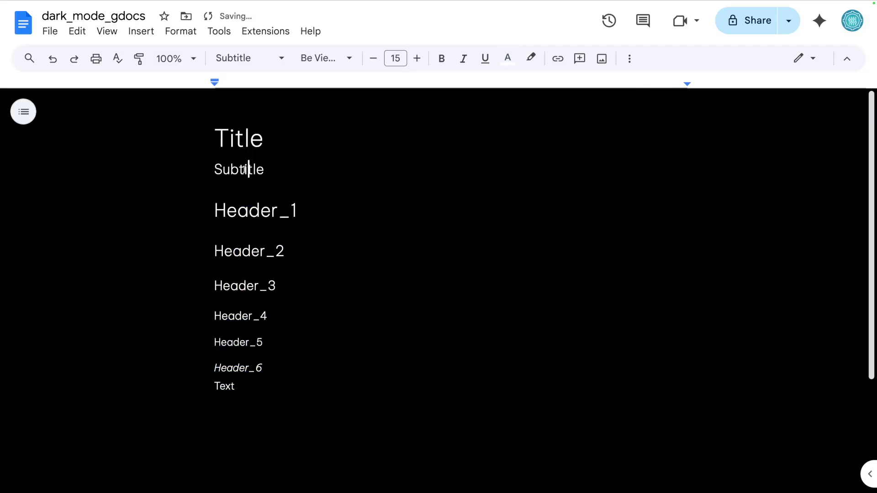
{"action": "double_click", "coordinate": [224, 173]}
{"action": "left_click", "coordinate": [507, 58]}
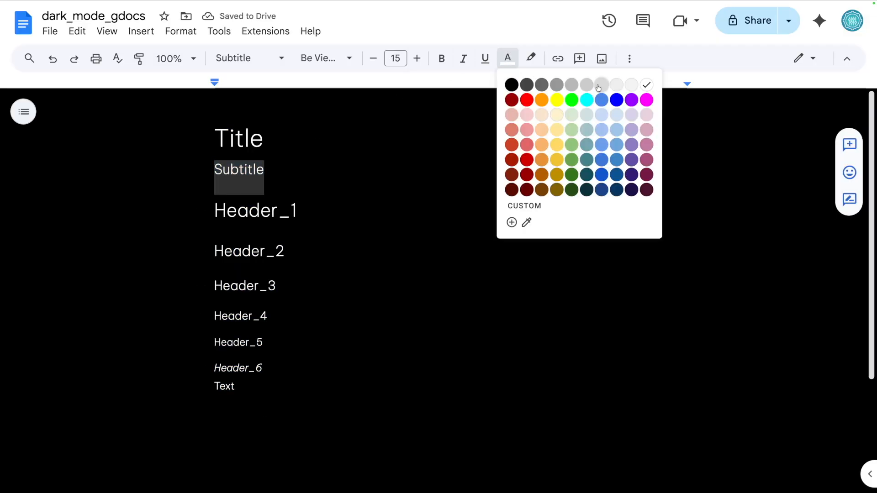
{"action": "left_click", "coordinate": [602, 85]}
{"action": "left_click", "coordinate": [260, 251]}
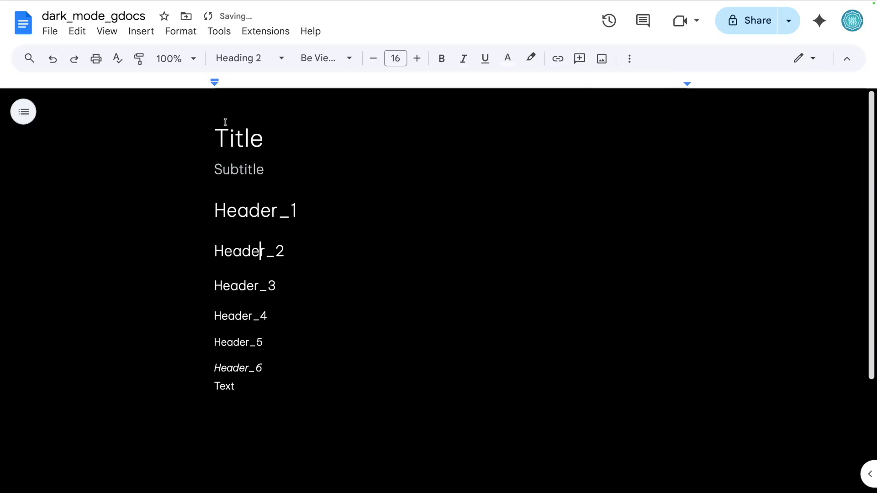
- Set the text color of the Header_5 and Header_6 lines to light gray
{"action": "left_click_drag", "start_coordinate": [270, 367], "coordinate": [178, 335]}
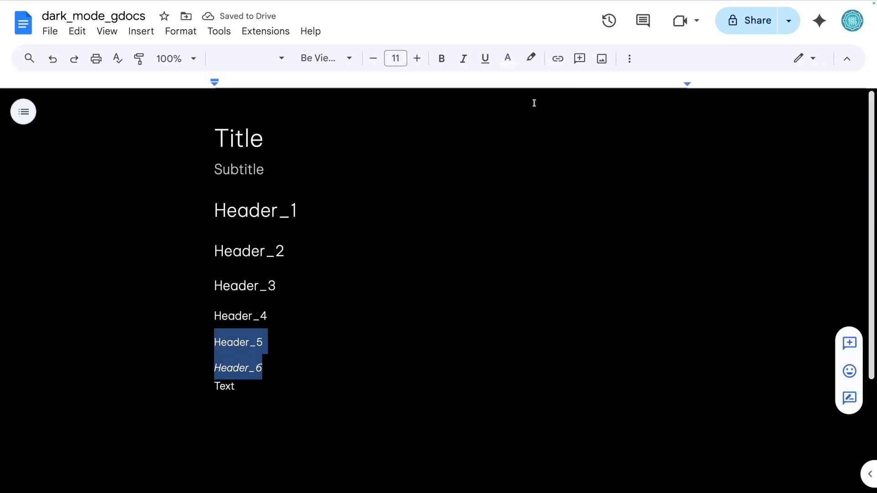
{"action": "left_click", "coordinate": [508, 57]}
{"action": "left_click", "coordinate": [607, 86]}
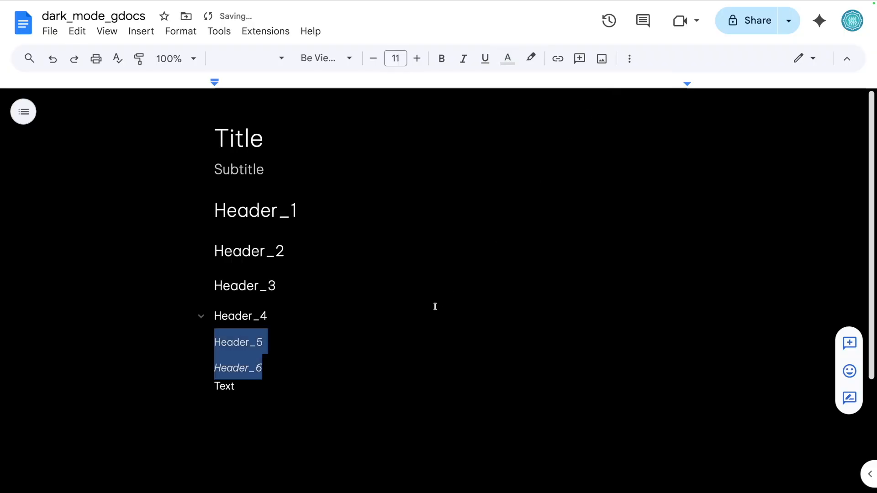
{"action": "left_click", "coordinate": [435, 307]}
- Set the Header_6 line to a gray one shade darker than Header_5
{"action": "double_click", "coordinate": [266, 365]}
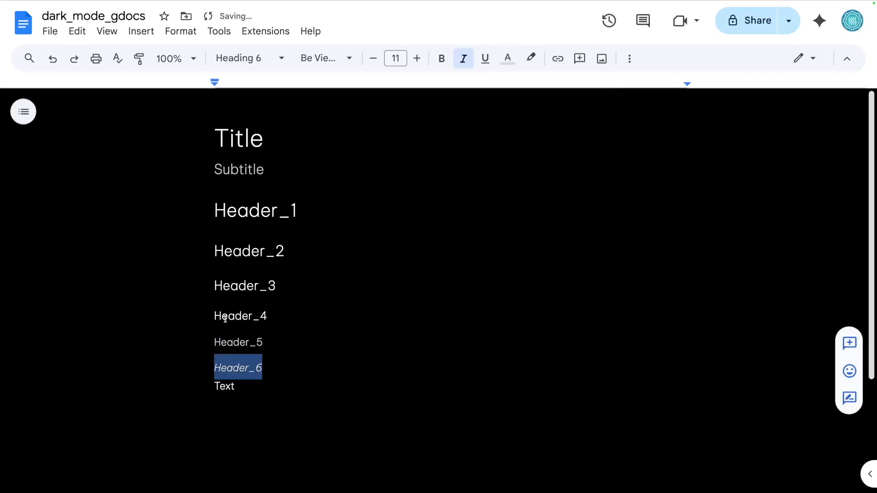
{"action": "left_click", "coordinate": [508, 57]}
{"action": "left_click", "coordinate": [584, 86]}
{"action": "left_click", "coordinate": [267, 378]}
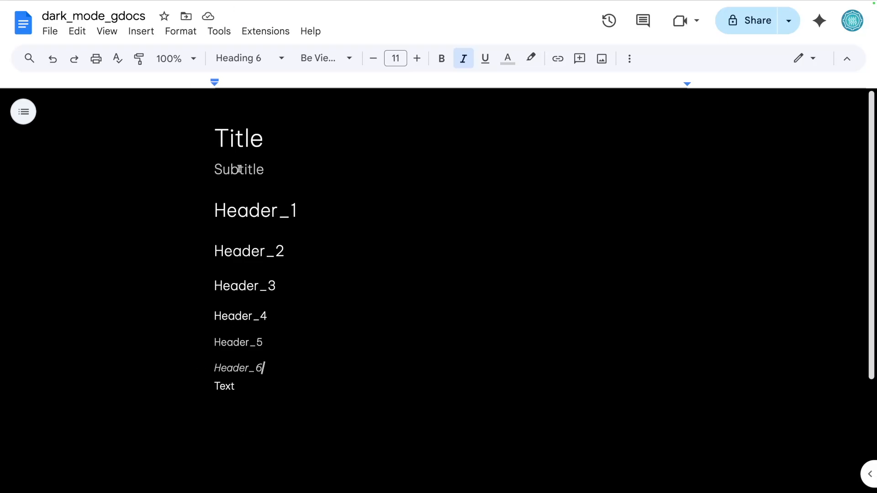
- With the Title line active, examine where paragraph styles can be applied or updated to match
{"action": "left_click", "coordinate": [232, 144]}
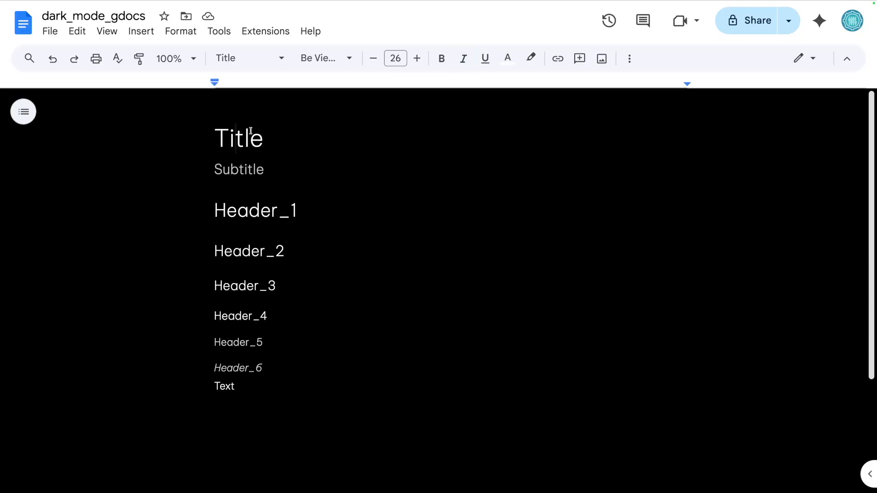
{"action": "left_click", "coordinate": [264, 59]}
{"action": "left_click", "coordinate": [265, 61]}
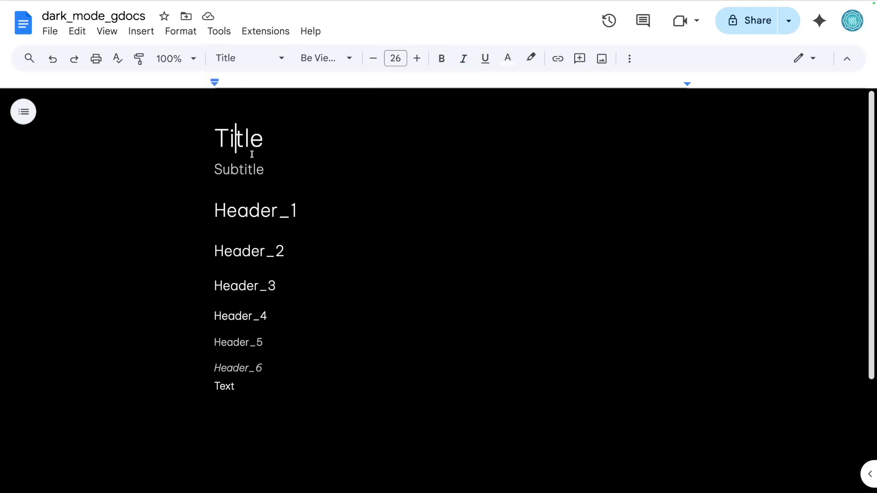
{"action": "left_click", "coordinate": [245, 58]}
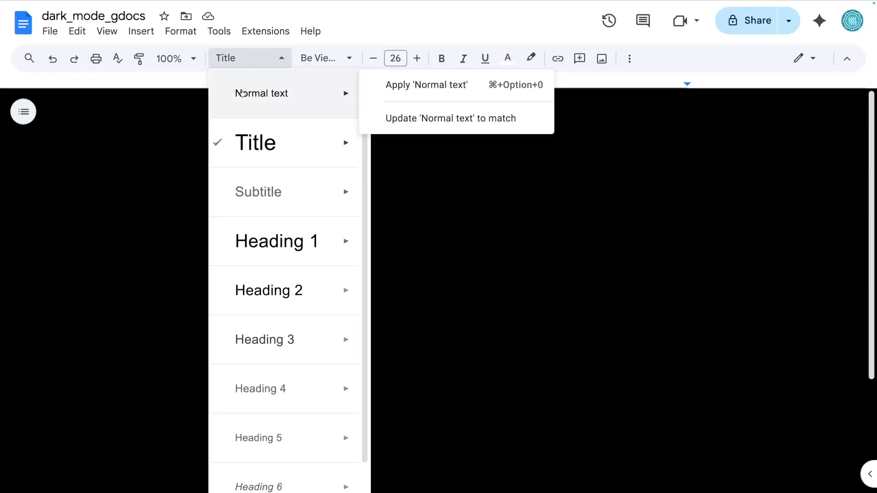
{"action": "mouse_move", "coordinate": [240, 115]}
{"action": "left_click", "coordinate": [185, 33]}
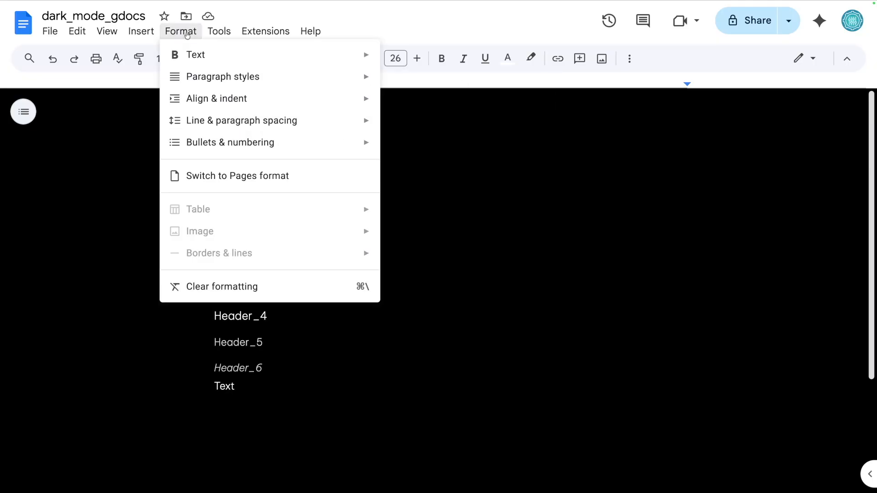
{"action": "mouse_move", "coordinate": [247, 83]}
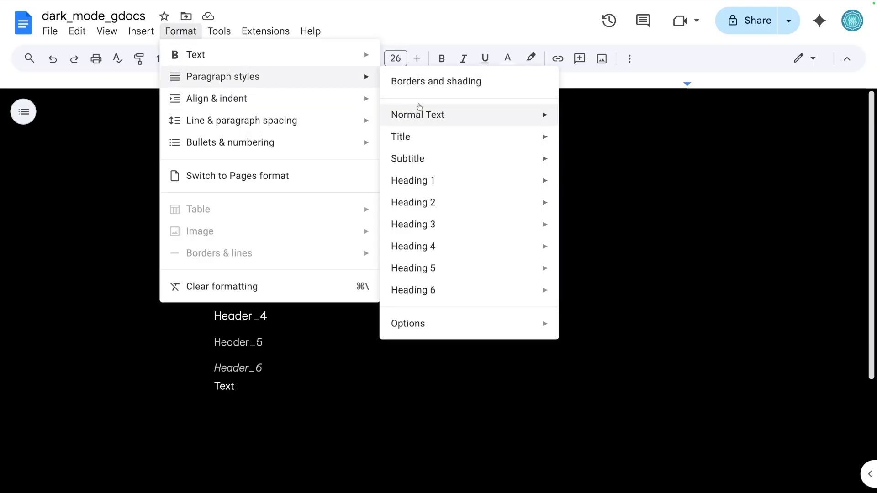
{"action": "mouse_move", "coordinate": [428, 115]}
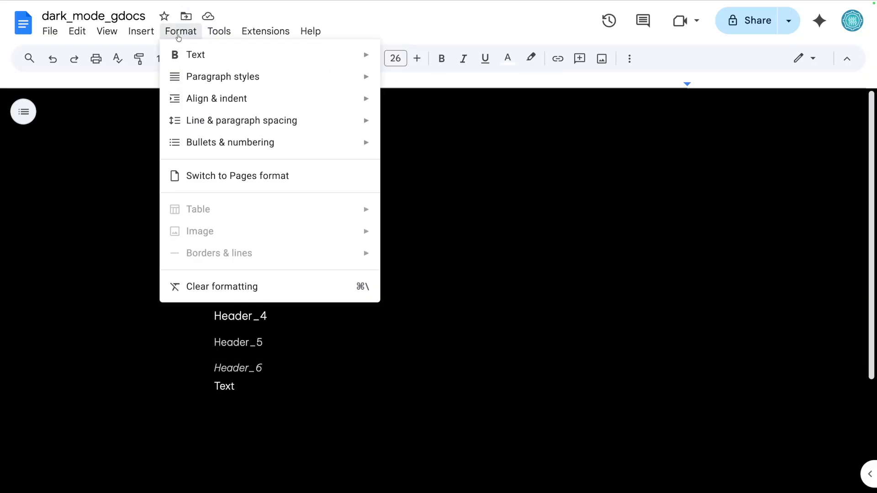
{"action": "left_click", "coordinate": [86, 276]}
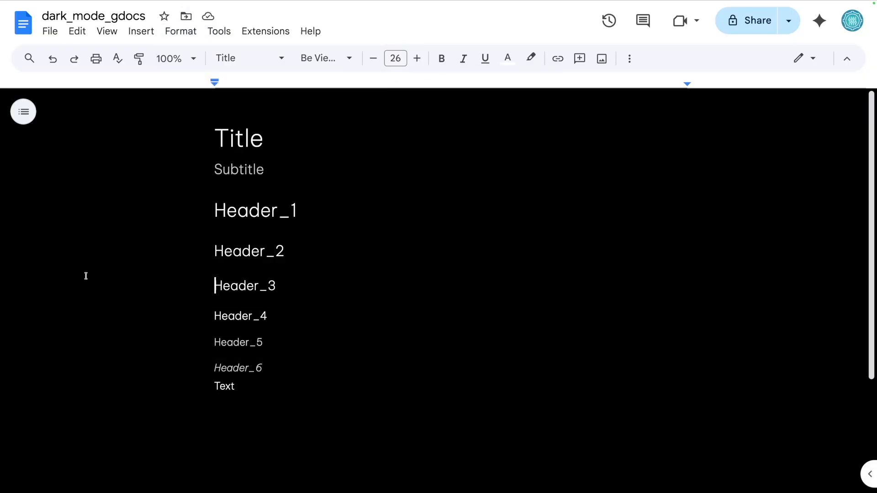
- Update the Title paragraph style to match the formatted Title line and check it in the style list
{"action": "left_click", "coordinate": [251, 139]}
{"action": "left_click_drag", "start_coordinate": [198, 144], "coordinate": [324, 140]}
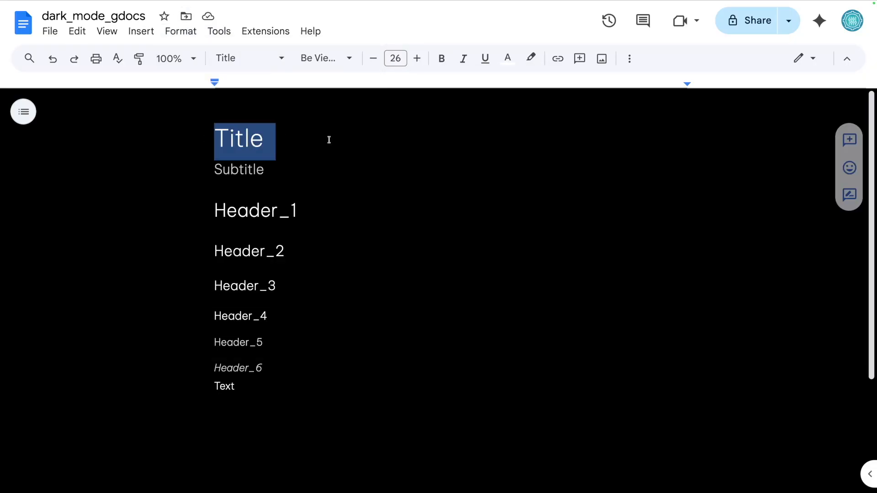
{"action": "left_click", "coordinate": [240, 60]}
{"action": "mouse_move", "coordinate": [301, 141]}
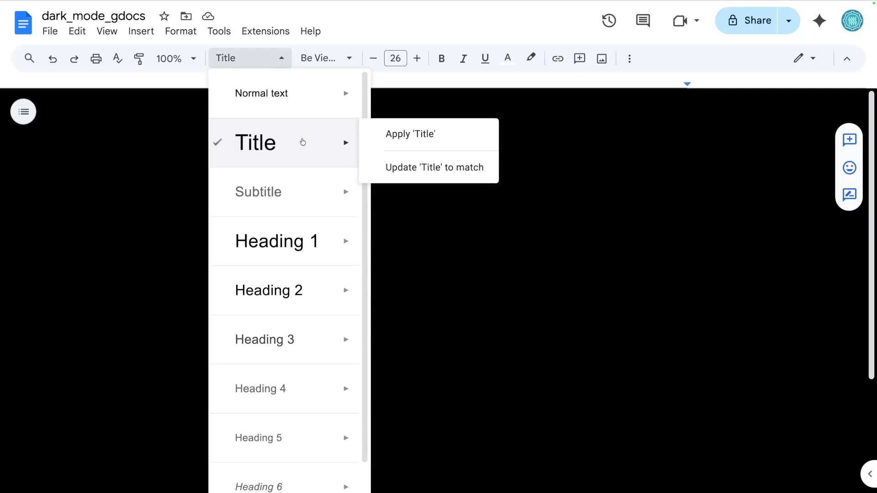
{"action": "left_click", "coordinate": [423, 168]}
{"action": "left_click", "coordinate": [236, 63]}
{"action": "mouse_move", "coordinate": [265, 145]}
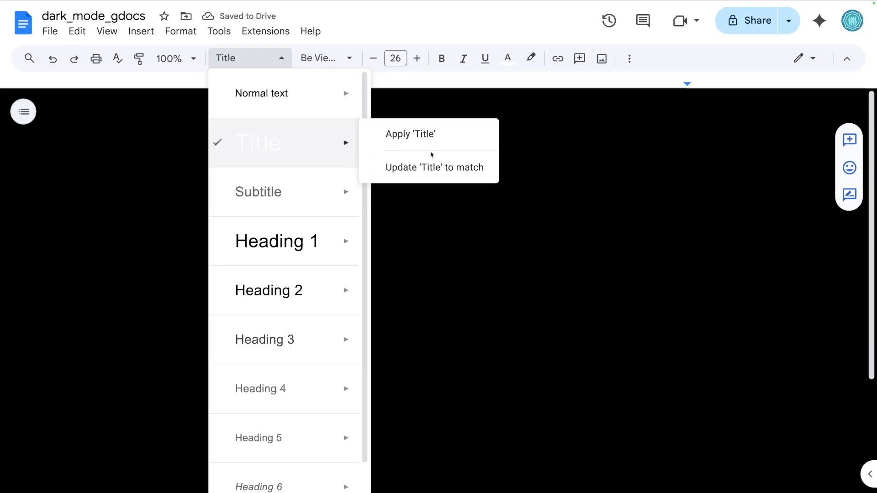
- Update the Subtitle paragraph style to match the formatted Subtitle line
{"action": "left_click", "coordinate": [190, 178]}
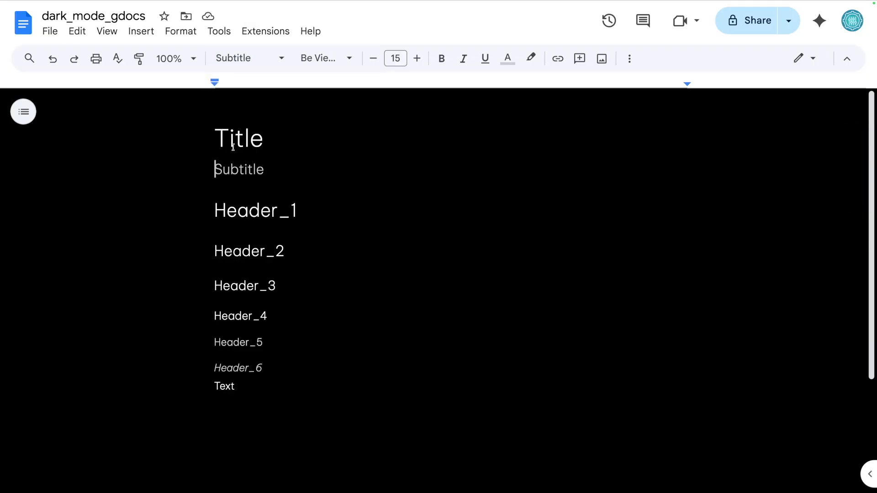
{"action": "left_click", "coordinate": [209, 142]}
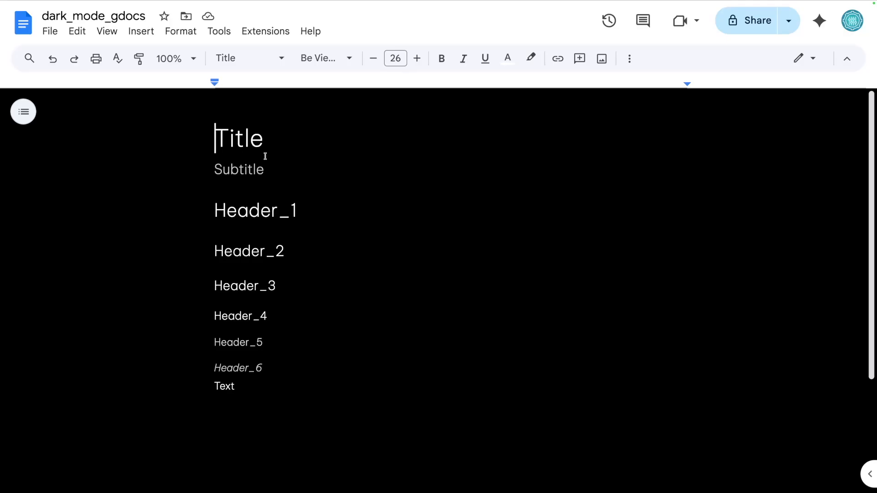
{"action": "left_click", "coordinate": [239, 169]}
{"action": "double_click", "coordinate": [239, 169]}
{"action": "left_click", "coordinate": [242, 58]}
{"action": "mouse_move", "coordinate": [310, 208]}
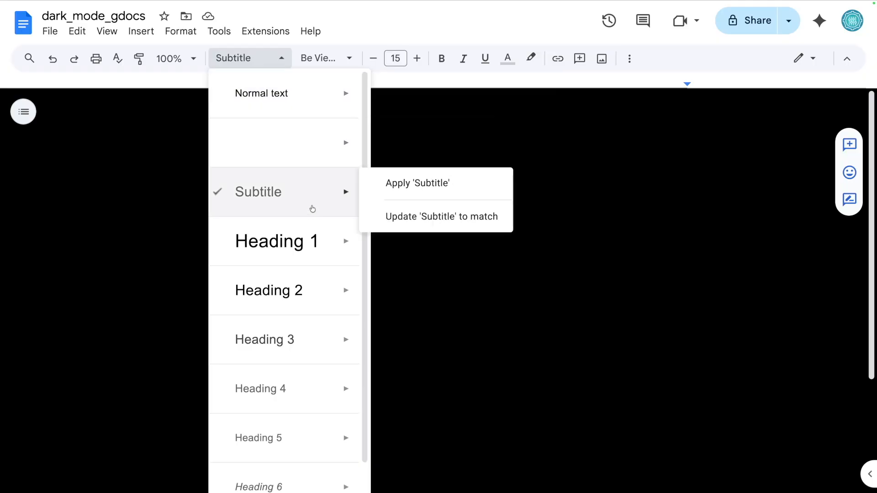
{"action": "left_click", "coordinate": [442, 217]}
- Update the Heading 1 paragraph style to match the formatted Header_1 line
{"action": "left_click", "coordinate": [232, 212]}
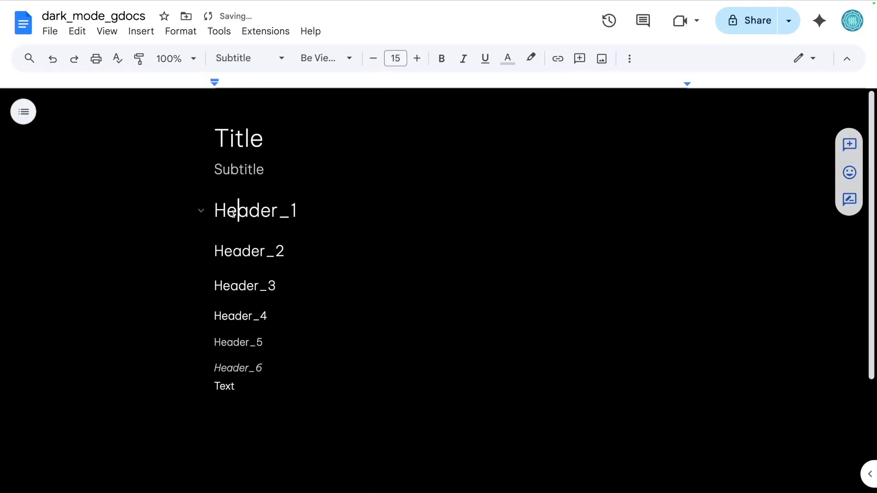
{"action": "double_click", "coordinate": [233, 212]}
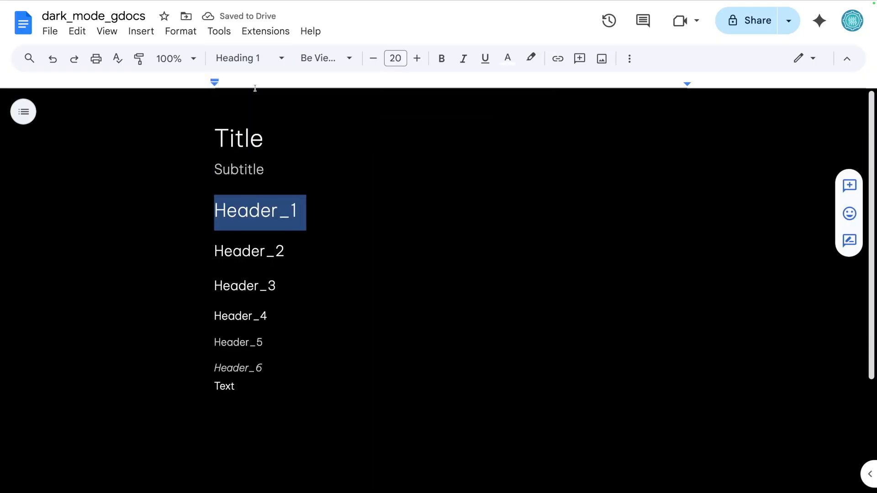
{"action": "left_click", "coordinate": [250, 59]}
{"action": "mouse_move", "coordinate": [280, 236]}
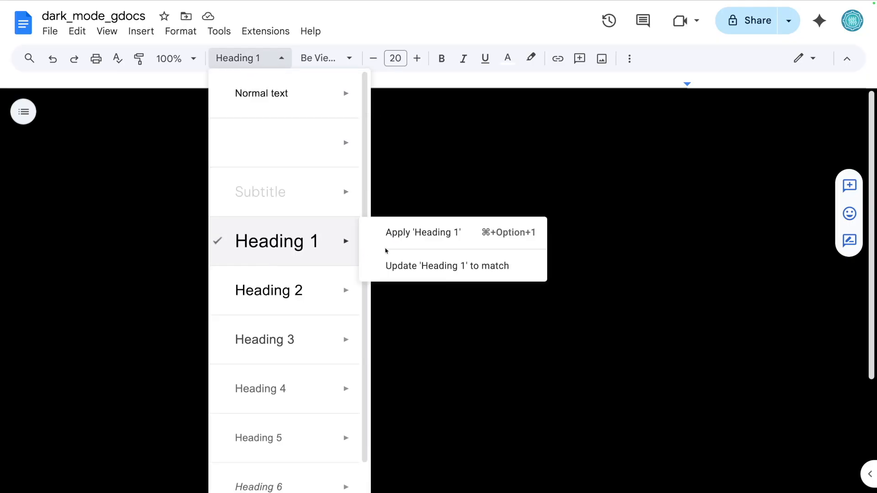
{"action": "left_click", "coordinate": [443, 270]}
- Update the Heading 2 and Heading 3 paragraph styles to match the Header_2 and Header_3 lines
{"action": "triple_click", "coordinate": [249, 251]}
{"action": "left_click", "coordinate": [221, 58]}
{"action": "left_click", "coordinate": [442, 315]}
{"action": "left_click", "coordinate": [238, 58]}
{"action": "left_click", "coordinate": [443, 365]}
- Update the Heading 4 and Heading 5 paragraph styles to match the Header_4 and Header_5 lines
{"action": "triple_click", "coordinate": [241, 316]}
{"action": "left_click", "coordinate": [238, 57]}
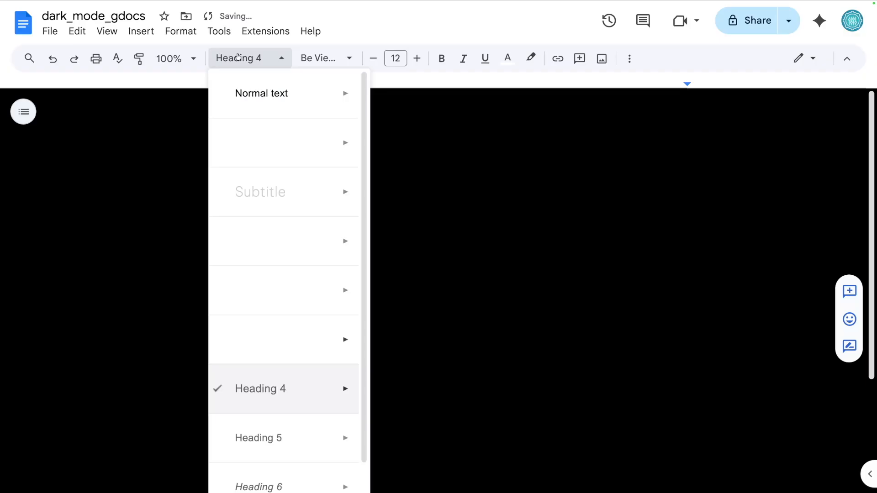
{"action": "left_click", "coordinate": [443, 413]}
{"action": "triple_click", "coordinate": [240, 343]}
{"action": "left_click", "coordinate": [240, 58]}
{"action": "left_click", "coordinate": [442, 463]}
- Update the Heading 6 and Normal text paragraph styles to match the Header_6 and Text lines
{"action": "scroll", "coordinate": [247, 320], "scroll_direction": "down", "scroll_amount": 3}
{"action": "triple_click", "coordinate": [240, 214]}
{"action": "left_click", "coordinate": [273, 60]}
{"action": "left_click", "coordinate": [443, 475]}
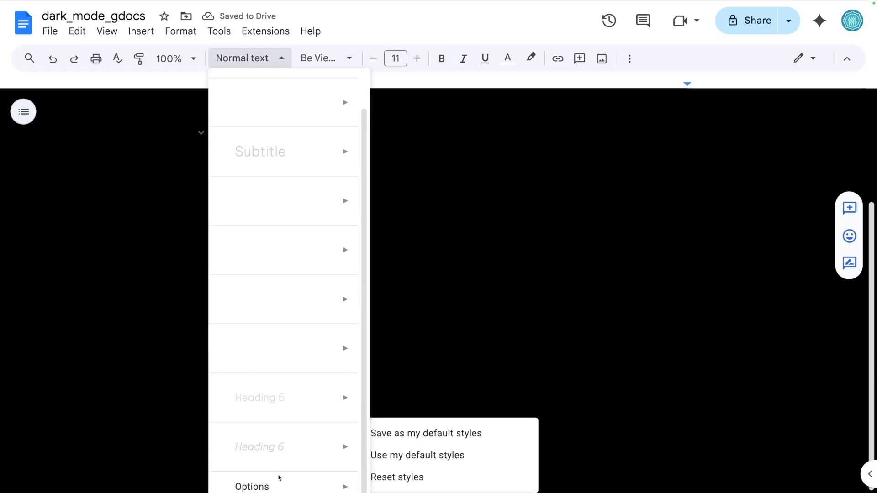
{"action": "scroll", "coordinate": [280, 320], "scroll_direction": "up", "scroll_amount": 2}
{"action": "left_click", "coordinate": [443, 118]}
{"action": "scroll", "coordinate": [288, 251], "scroll_direction": "up", "scroll_amount": 5}
- Check how the updated heading and text styles appear in the paragraph style list
{"action": "double_click", "coordinate": [289, 250]}
{"action": "left_click", "coordinate": [262, 209]}
{"action": "left_click", "coordinate": [239, 65]}
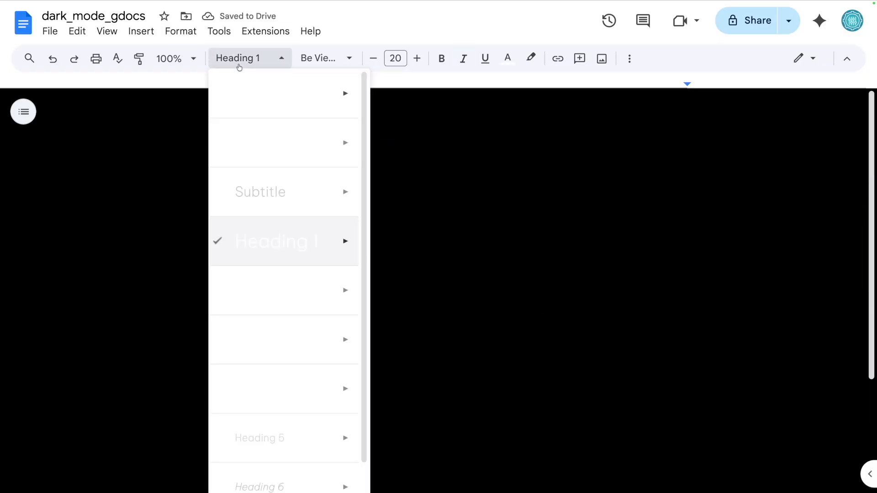
{"action": "scroll", "coordinate": [270, 315], "scroll_direction": "down", "scroll_amount": 2}
{"action": "scroll", "coordinate": [272, 274], "scroll_direction": "up", "scroll_amount": 2}
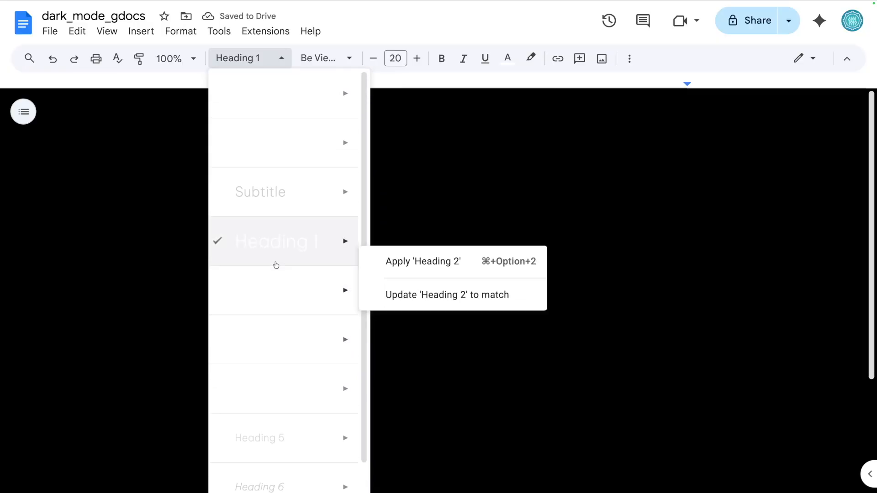
{"action": "left_click", "coordinate": [397, 286]}
{"action": "left_click_drag", "start_coordinate": [253, 392], "coordinate": [205, 132]}
{"action": "left_click", "coordinate": [285, 249]}
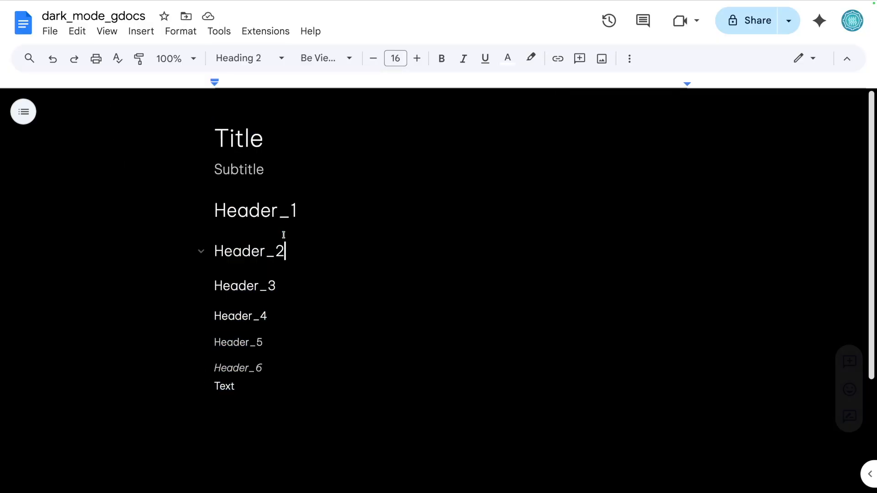
- Add a normal text line reading "Write some text." directly below the Header_1 line
{"action": "left_click", "coordinate": [296, 211]}
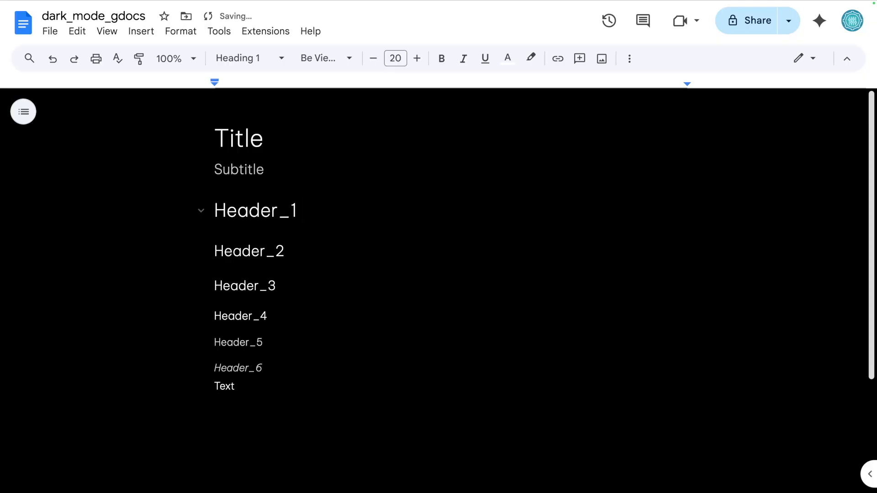
{"action": "key", "text": "Return"}
{"action": "type", "text": "Write some text."}
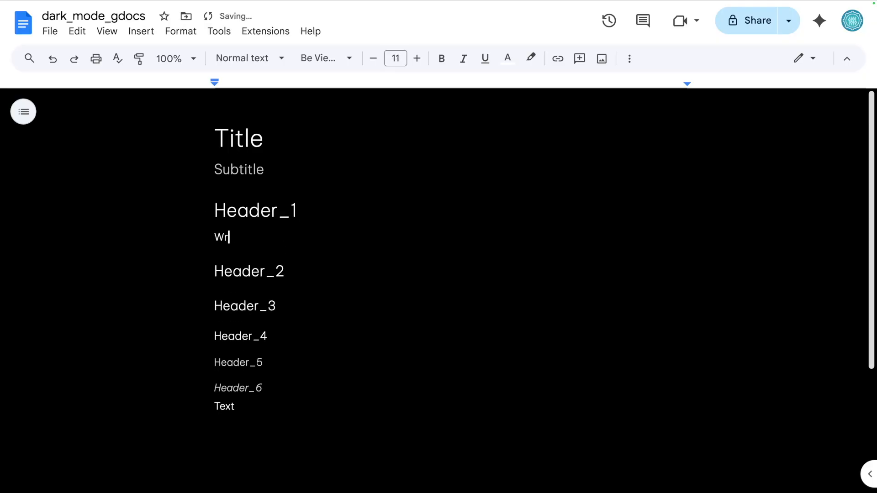
- Set the color of the "Write some text." line to dark gray
{"action": "triple_click", "coordinate": [229, 234]}
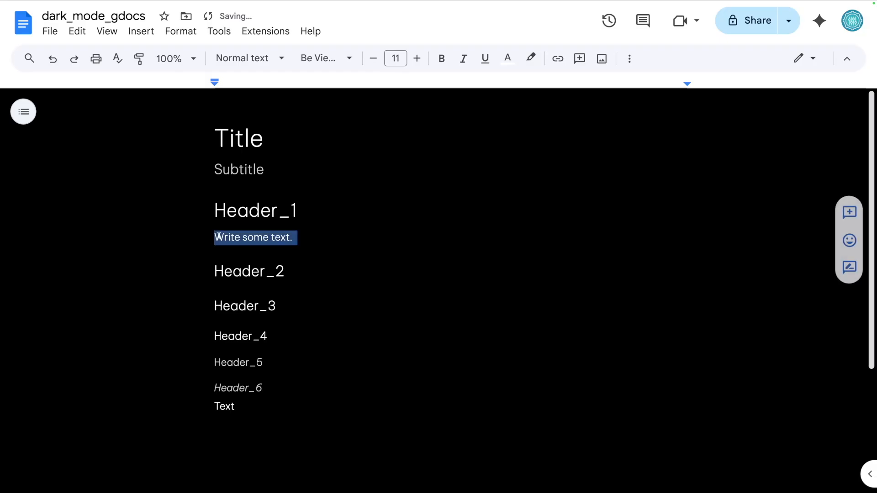
{"action": "left_click", "coordinate": [508, 58]}
{"action": "left_click", "coordinate": [526, 91]}
{"action": "left_click", "coordinate": [317, 234]}
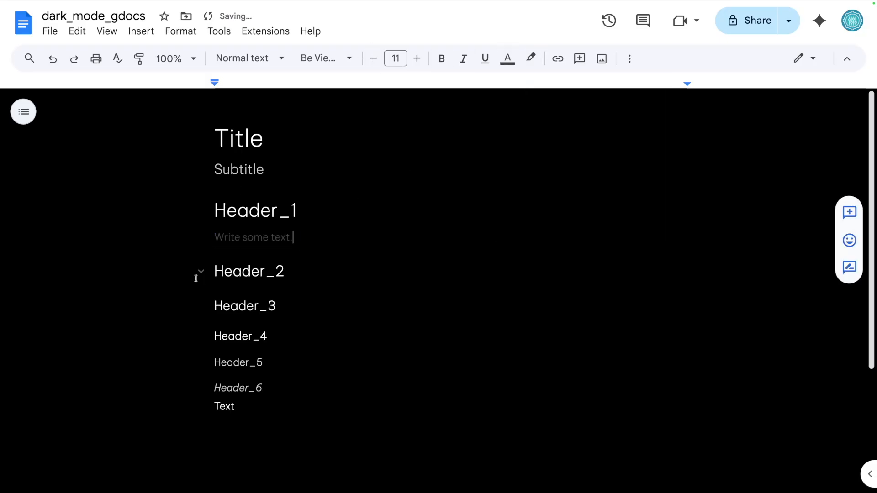
- Clear the manual formatting from the whole document so every line uses its paragraph style
{"action": "triple_click", "coordinate": [218, 236]}
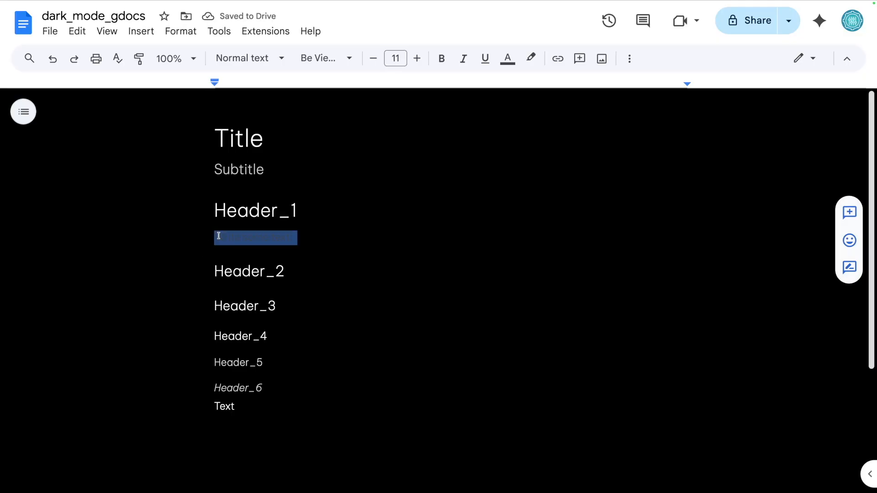
{"action": "key", "text": "ctrl+a"}
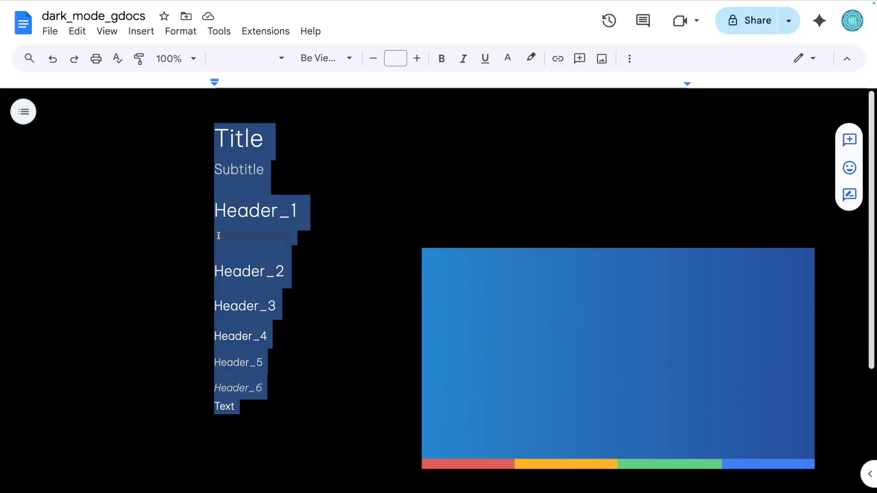
{"action": "key", "text": "ctrl+backslash"}
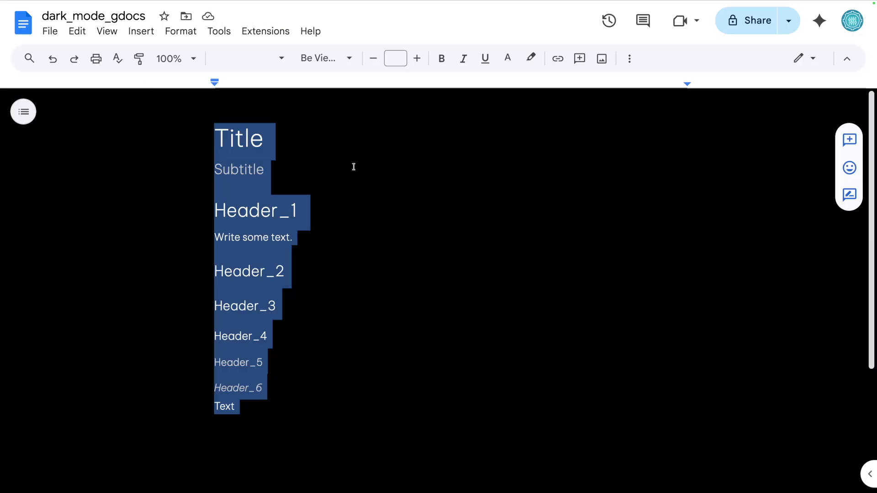
{"action": "left_click", "coordinate": [353, 167]}
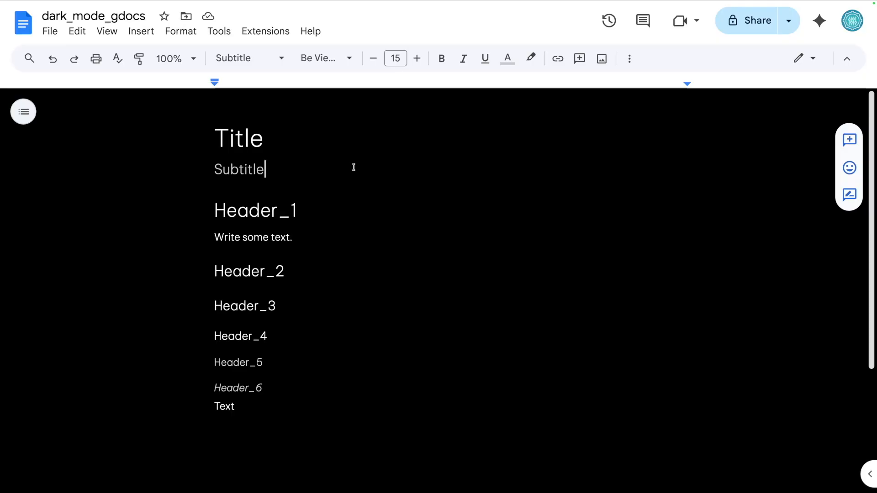
{"action": "key", "text": "ctrl+a"}
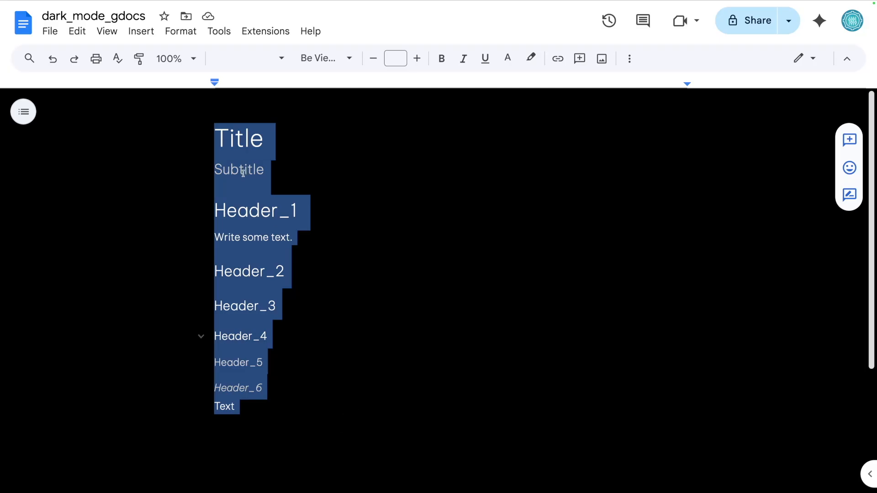
{"action": "left_click", "coordinate": [268, 144]}
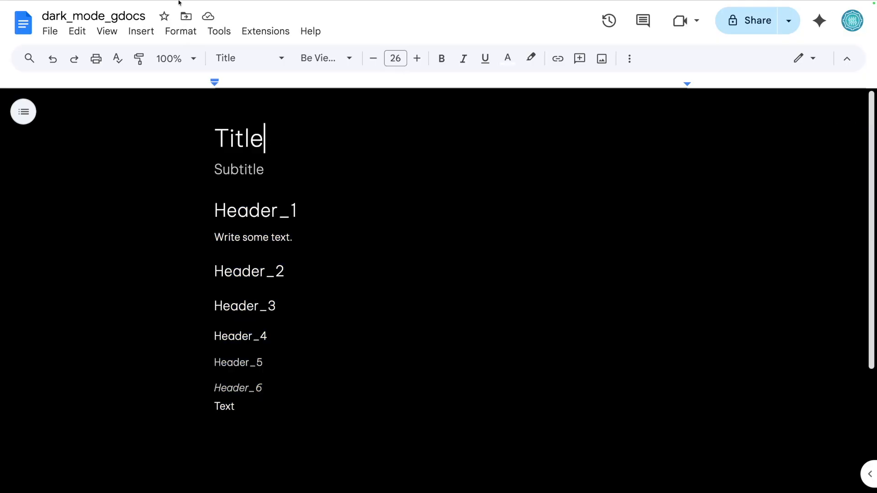
- View the document in full screen with the controls hidden, and return to the normal editing view
{"action": "left_click", "coordinate": [107, 30]}
{"action": "left_click", "coordinate": [146, 238]}
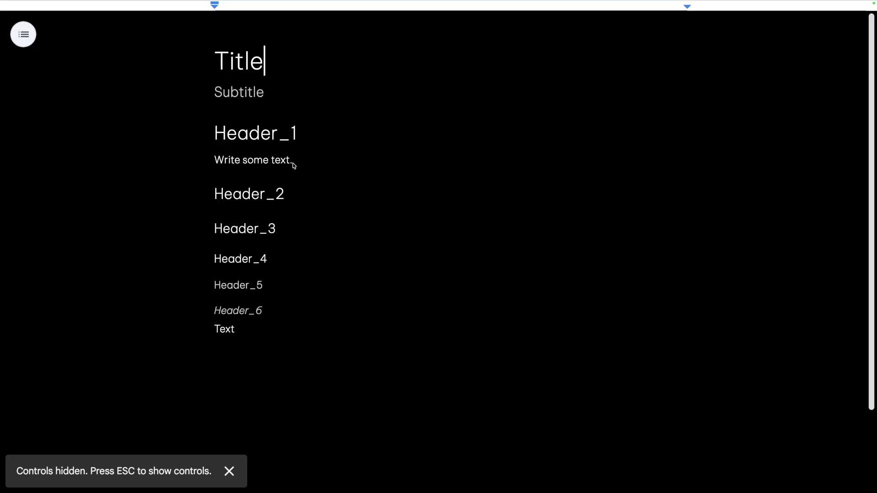
{"action": "key", "text": "Escape"}
{"action": "left_click", "coordinate": [277, 165]}
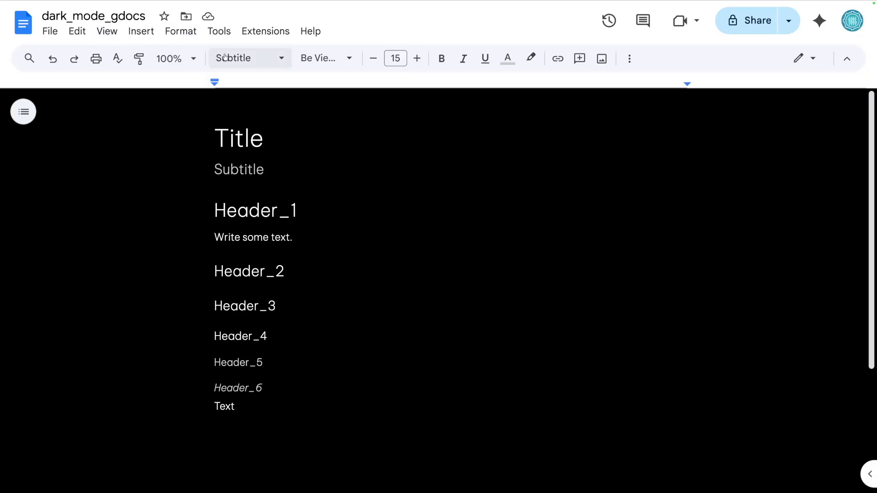
- Examine the paragraph style options for saving the current styles as the default styles
{"action": "left_click", "coordinate": [264, 61]}
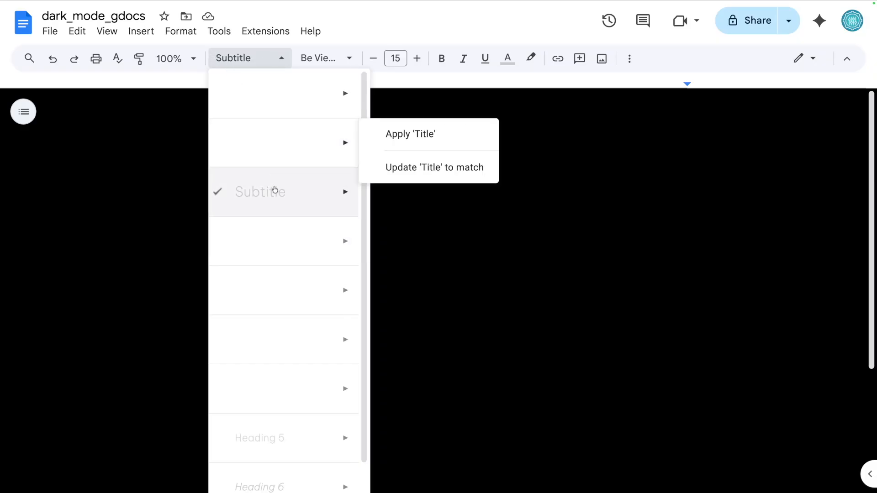
{"action": "scroll", "coordinate": [268, 319], "scroll_direction": "down", "scroll_amount": 1}
{"action": "mouse_move", "coordinate": [290, 488]}
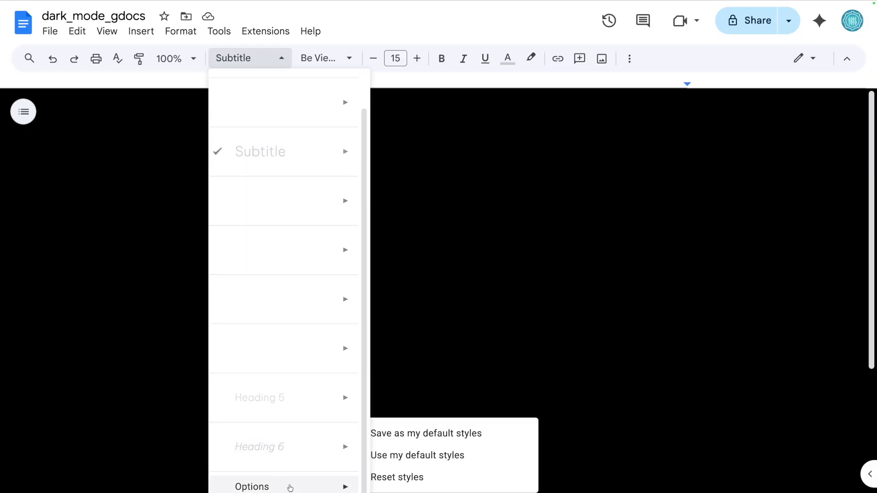
{"action": "key", "text": "super+minus"}
{"action": "key", "text": "super+minus"}
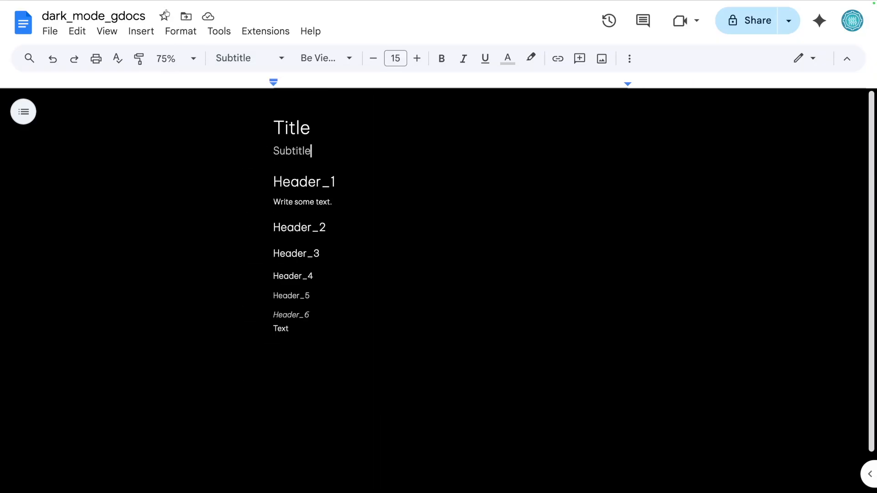
{"action": "left_click", "coordinate": [181, 31]}
{"action": "mouse_move", "coordinate": [206, 80]}
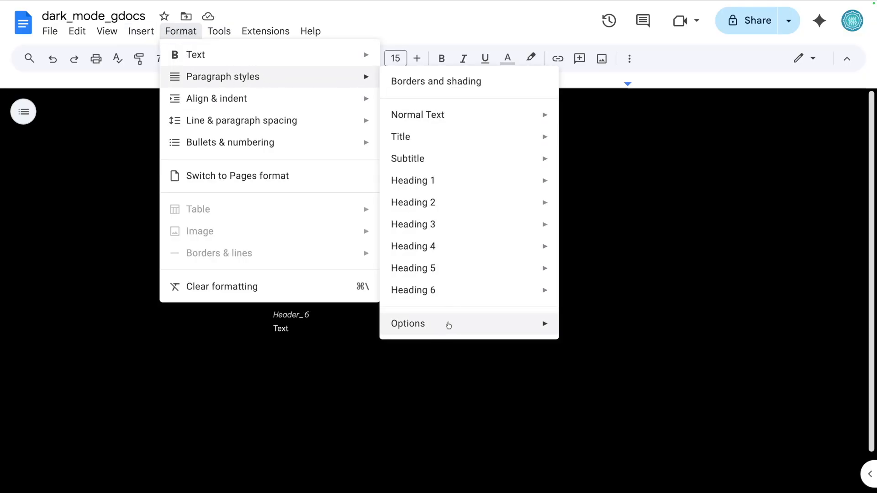
{"action": "mouse_move", "coordinate": [450, 325]}
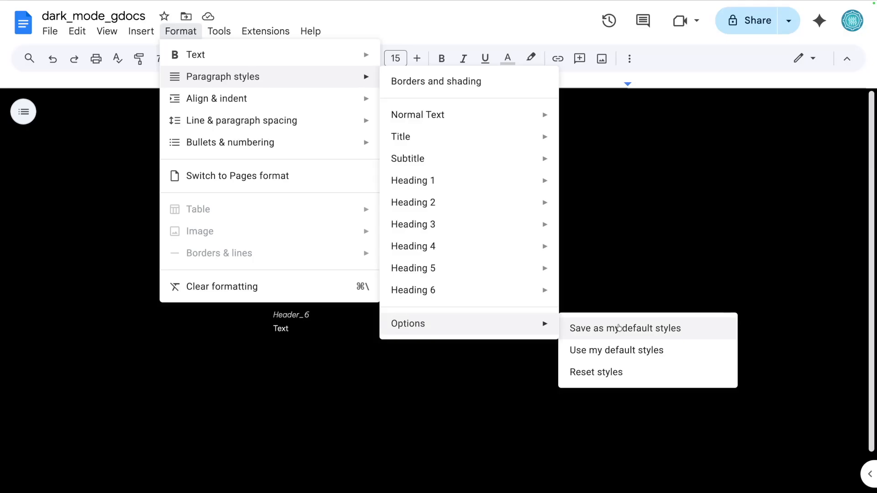
{"action": "left_click", "coordinate": [247, 366]}
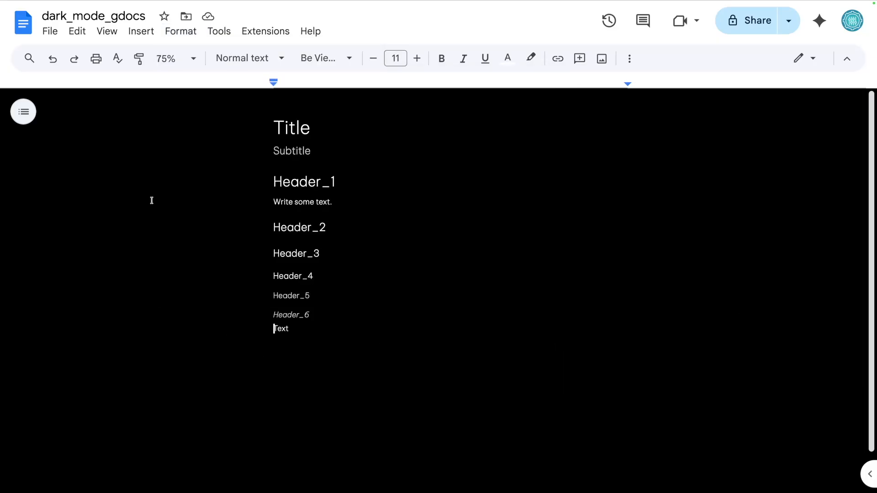
- Show the document tabs and add a second tab to the document
{"action": "left_click", "coordinate": [23, 111]}
{"action": "left_click", "coordinate": [162, 143]}
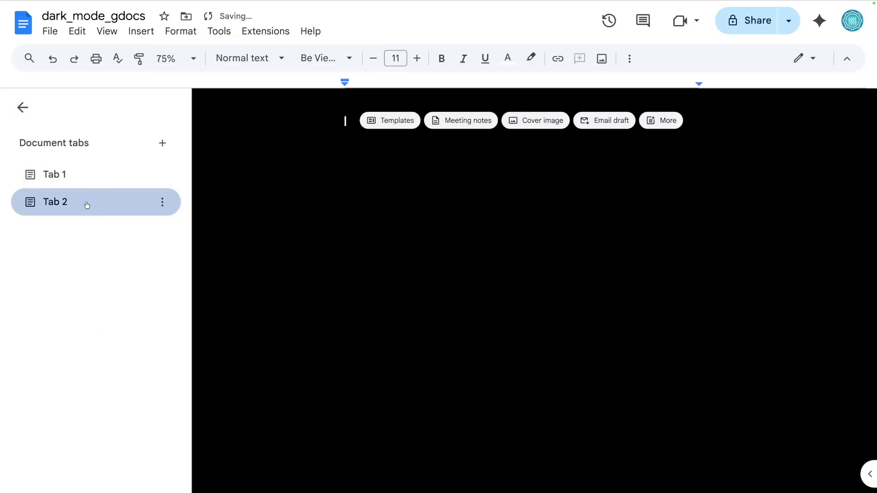
{"action": "type", "text": "graph"}
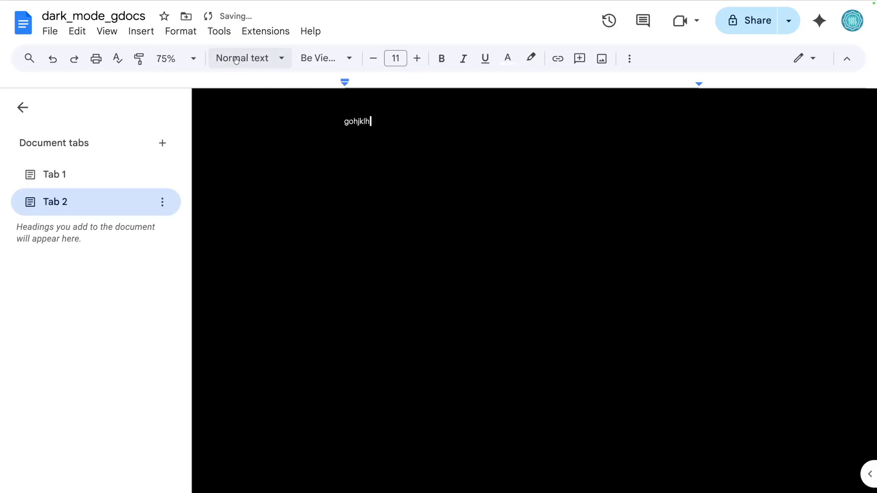
{"action": "left_click", "coordinate": [249, 58]}
{"action": "left_click", "coordinate": [531, 224]}
{"action": "left_click", "coordinate": [338, 152]}
{"action": "left_click", "coordinate": [337, 121]}
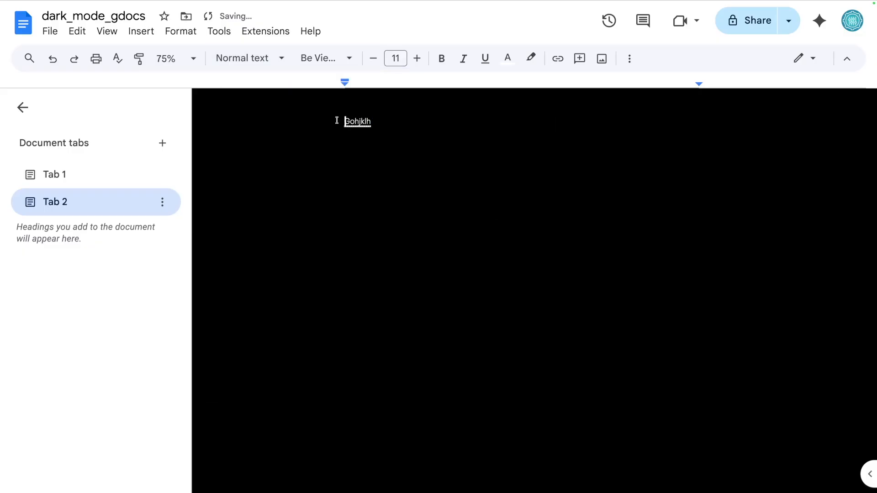
{"action": "key", "text": "ctrl+z"}
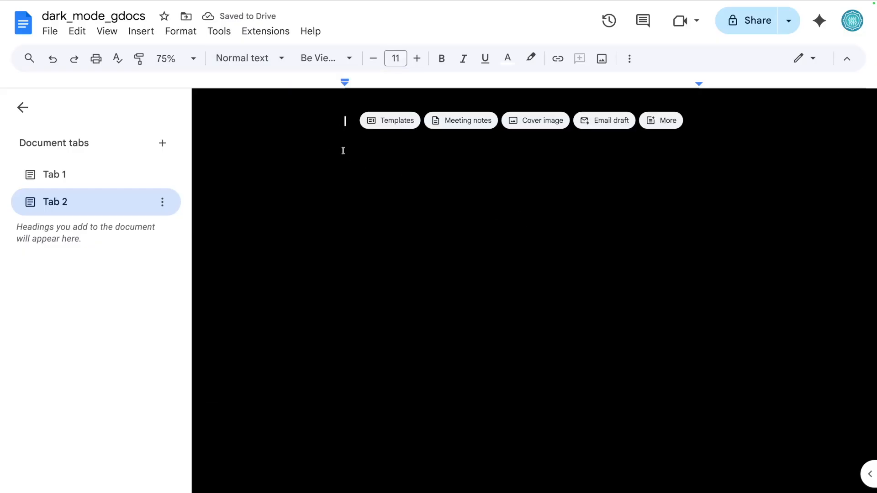
- Write "This is all dark mode." as normal text in the new tab
{"action": "type", "text": "This is al"}
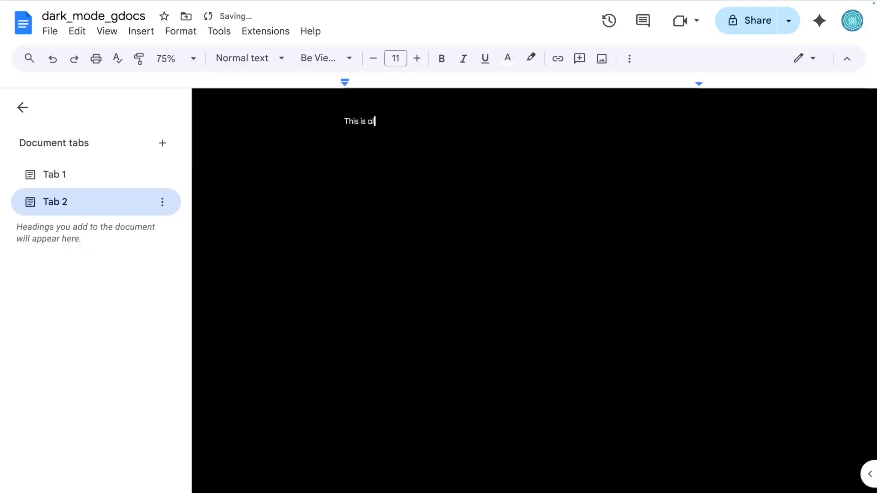
{"action": "type", "text": "l dark mode."}
{"action": "left_click", "coordinate": [349, 156]}
- Try creating a new blank document from the dark mode document
{"action": "left_click", "coordinate": [50, 31]}
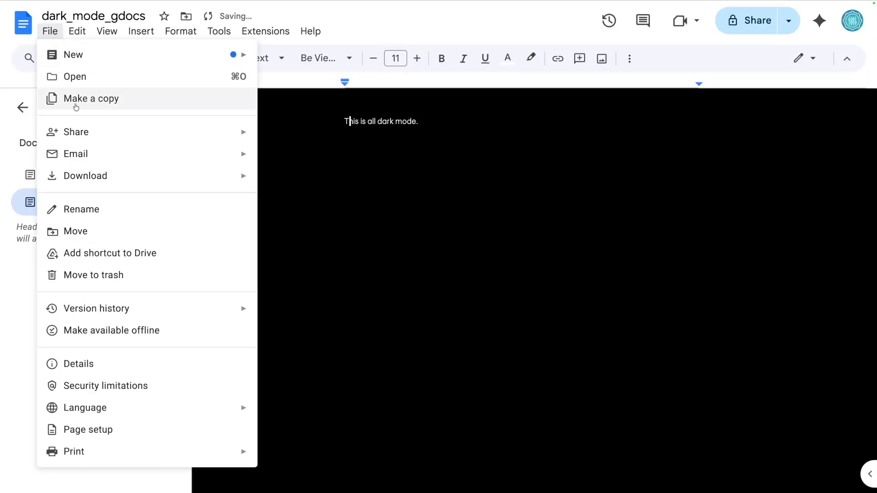
{"action": "mouse_move", "coordinate": [237, 55]}
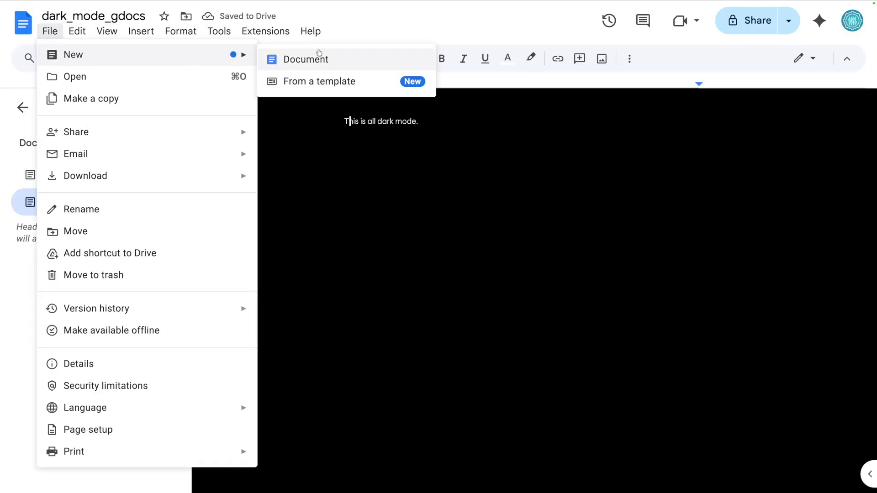
{"action": "left_click", "coordinate": [306, 59]}
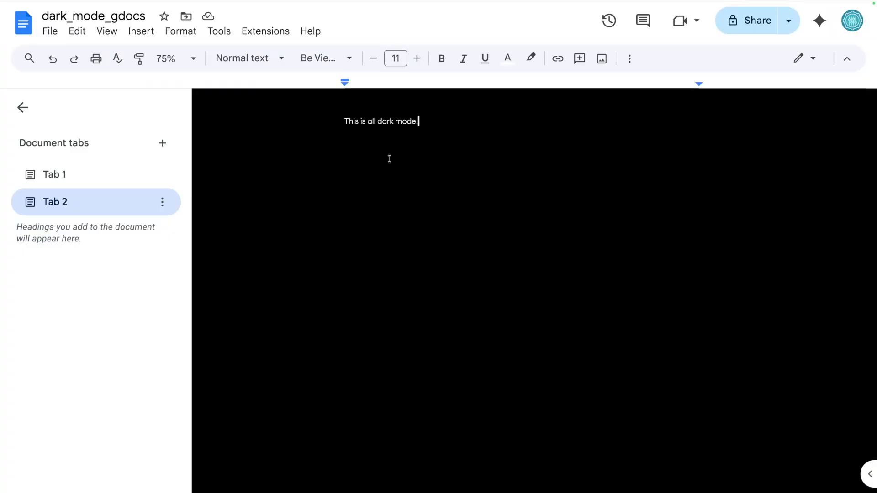
- Save the document's current paragraph styles as the default styles
{"action": "left_click", "coordinate": [400, 158]}
{"action": "left_click", "coordinate": [268, 59]}
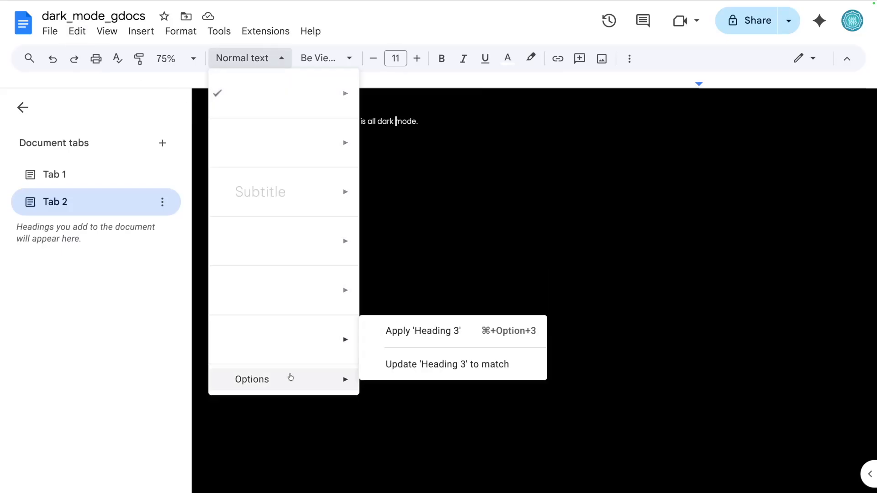
{"action": "mouse_move", "coordinate": [321, 376]}
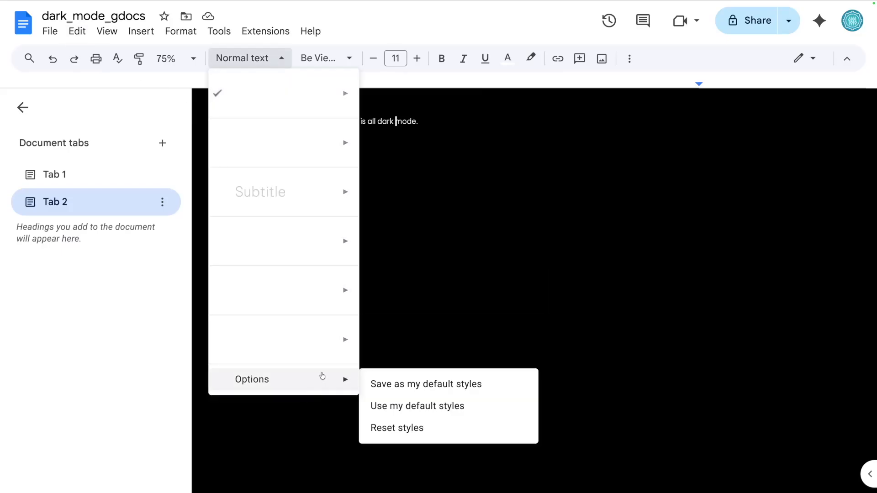
{"action": "left_click", "coordinate": [431, 386]}
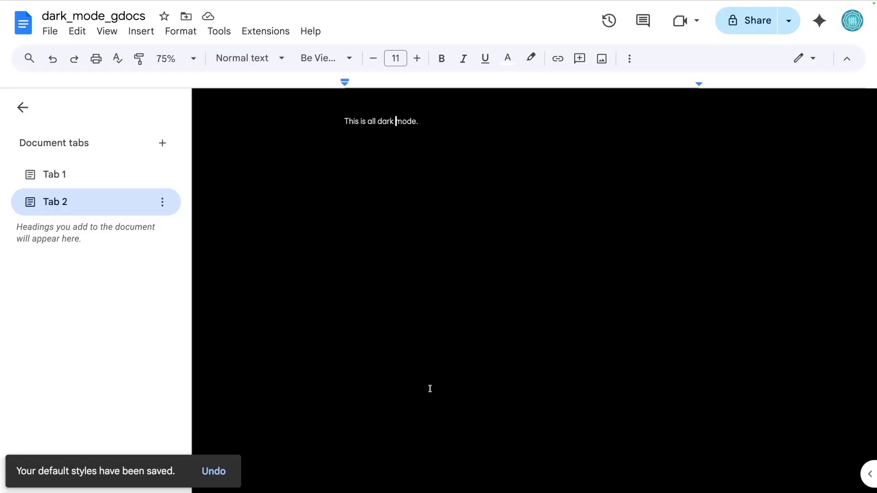
{"action": "left_click_drag", "start_coordinate": [316, 125], "coordinate": [491, 151]}
{"action": "left_click", "coordinate": [303, 122]}
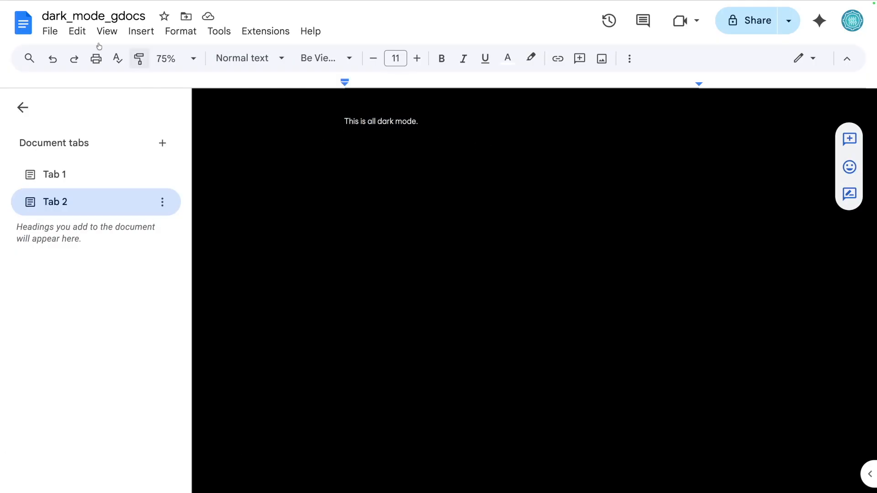
- Set the pageless page setup with the black background as the default for new documents and apply it
{"action": "left_click", "coordinate": [48, 32]}
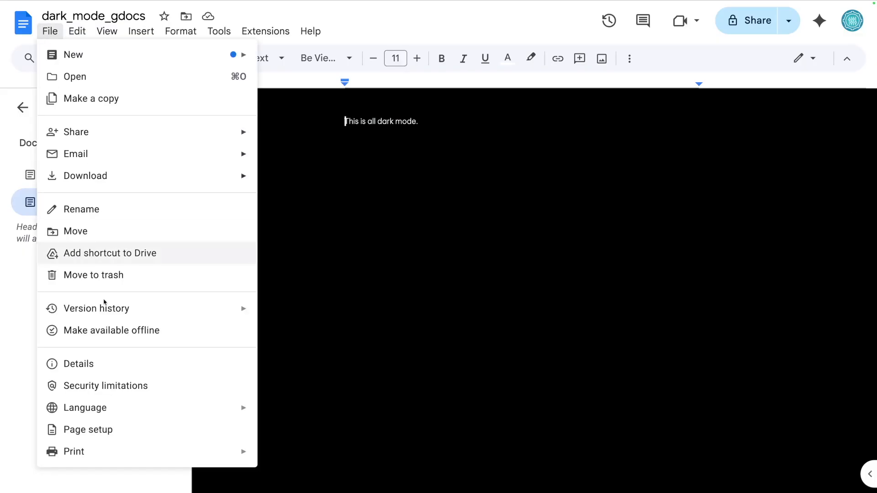
{"action": "left_click", "coordinate": [106, 429]}
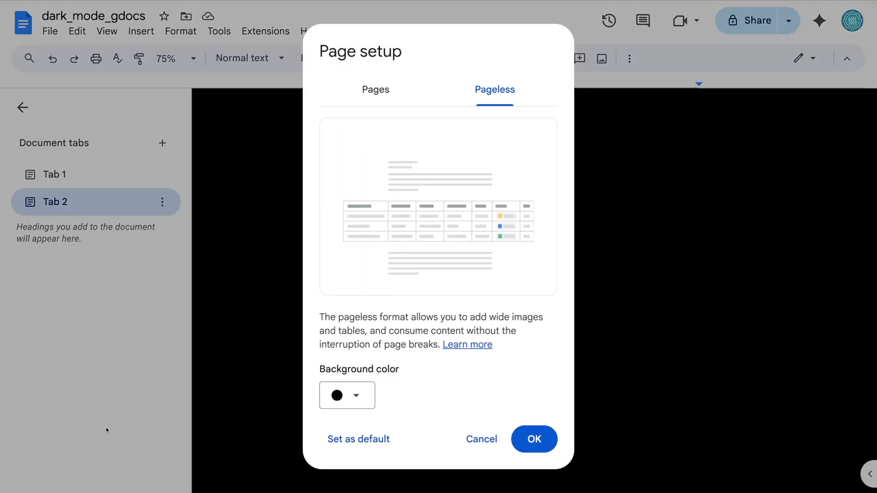
{"action": "left_click", "coordinate": [357, 441]}
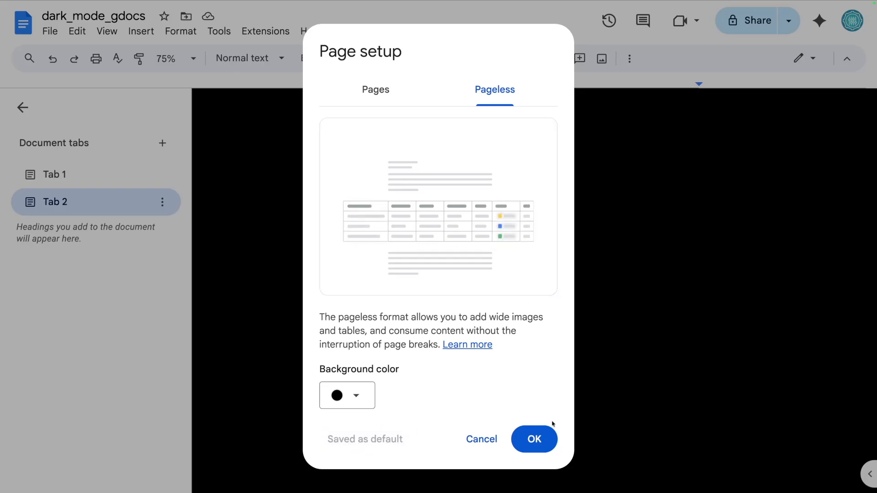
{"action": "left_click", "coordinate": [534, 439]}
{"action": "left_click", "coordinate": [386, 258]}
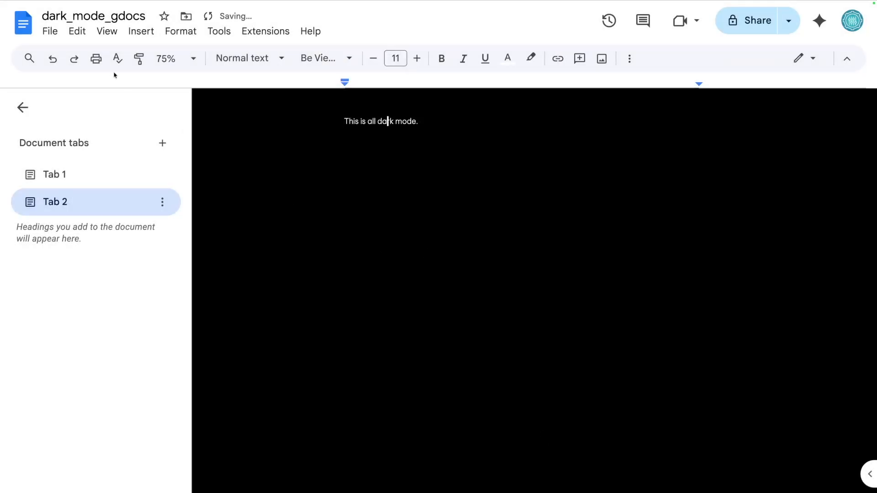
- Create a new blank document, write "Dark mode" in it and hide the document tabs
{"action": "left_click", "coordinate": [48, 31]}
{"action": "mouse_move", "coordinate": [69, 64]}
{"action": "left_click", "coordinate": [297, 58]}
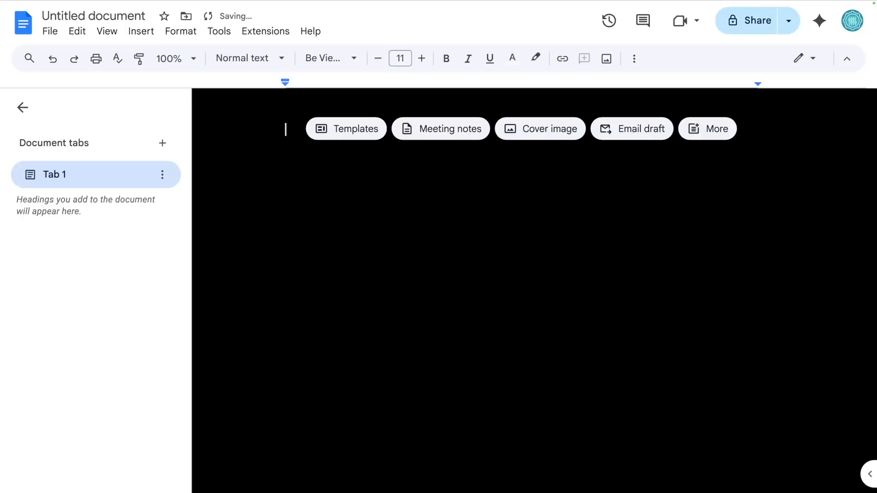
{"action": "type", "text": "Dark mode"}
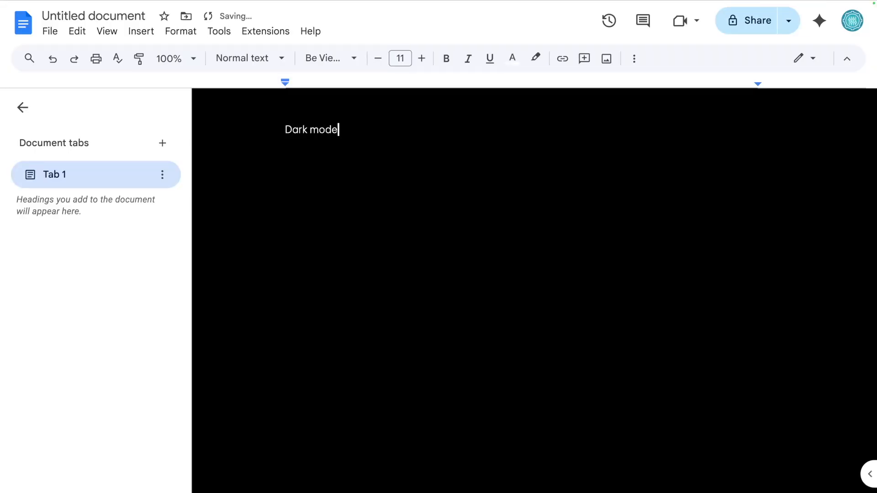
{"action": "left_click", "coordinate": [22, 107]}
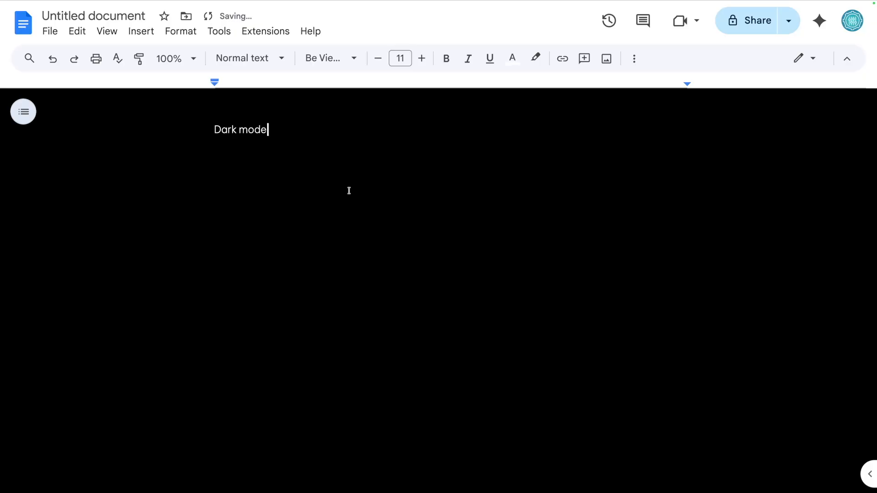
- Preview how the new dark document would print, and return to editing without printing
{"action": "key", "text": "super+p"}
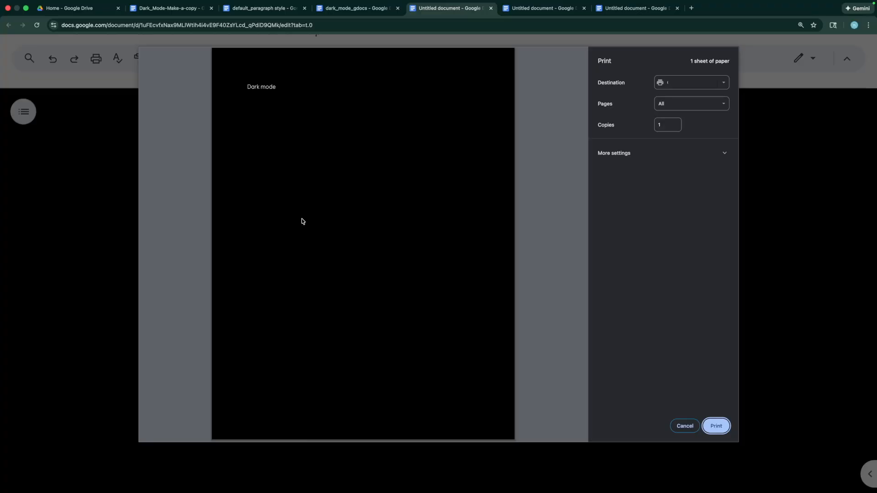
{"action": "left_click", "coordinate": [681, 426]}
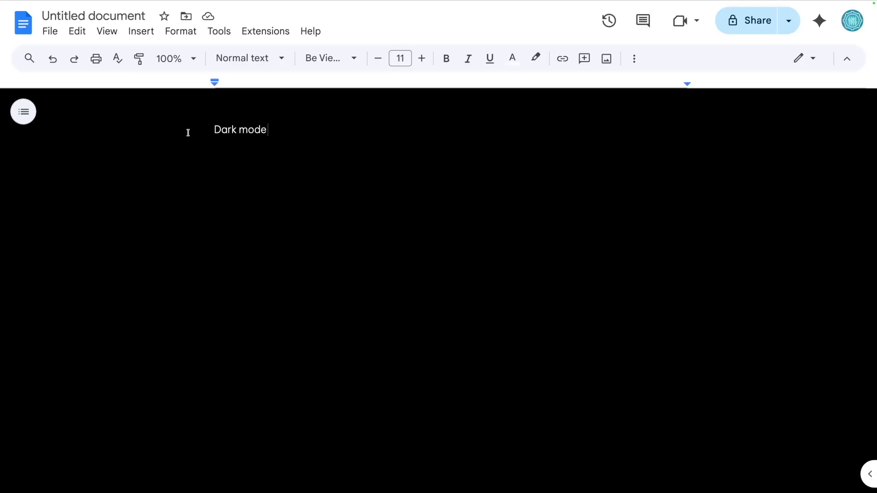
{"action": "left_click", "coordinate": [206, 133]}
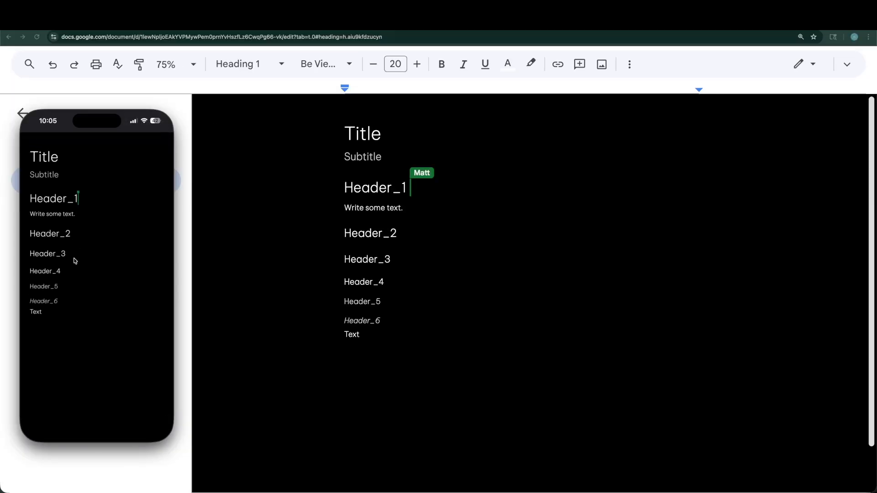
- Turn off View in light theme for dark_mode_gdocs on the phone to compare its appearance, and turn it on again
{"action": "left_click_drag", "start_coordinate": [75, 259], "coordinate": [75, 282]}
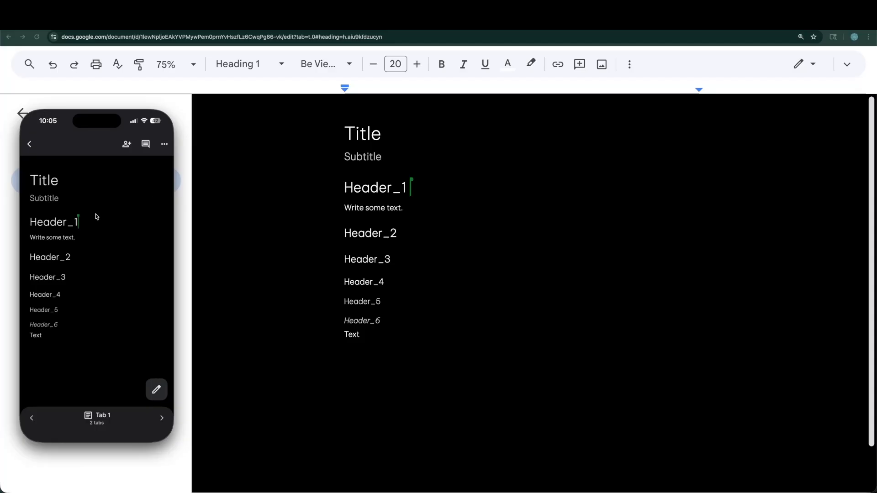
{"action": "left_click", "coordinate": [164, 144]}
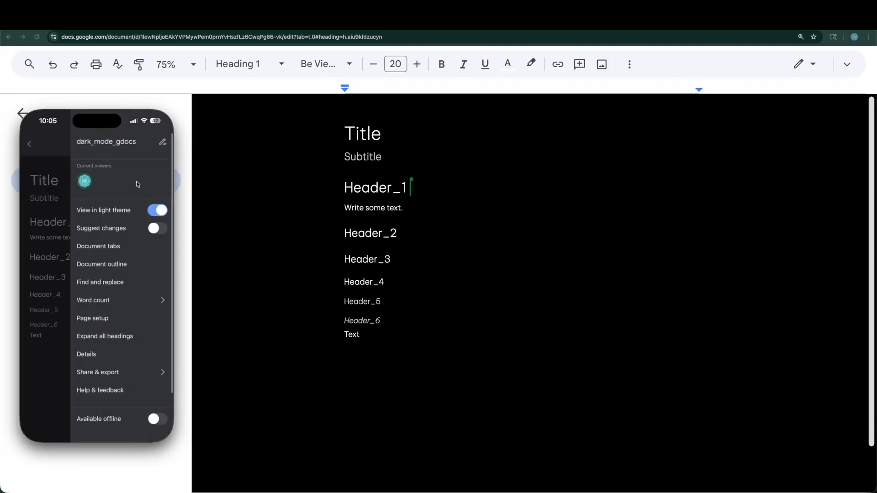
{"action": "left_click", "coordinate": [157, 211]}
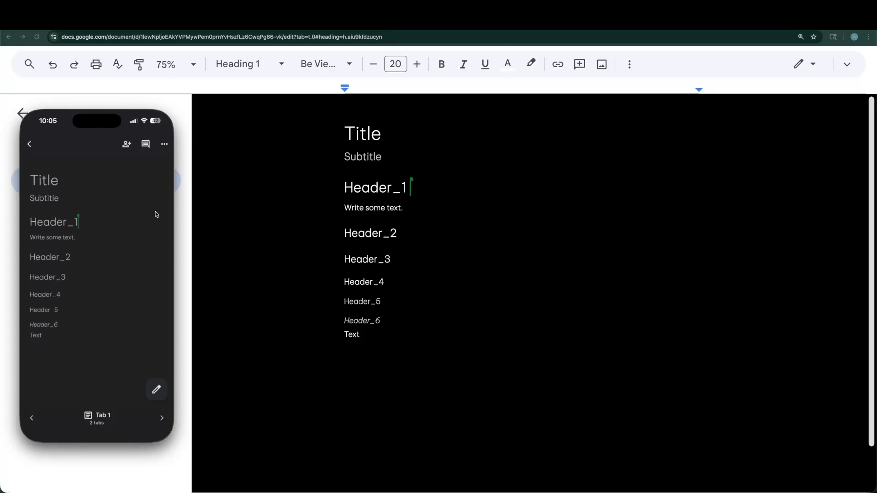
{"action": "scroll", "coordinate": [80, 258], "scroll_direction": "down", "scroll_amount": 2}
{"action": "left_click", "coordinate": [164, 144]}
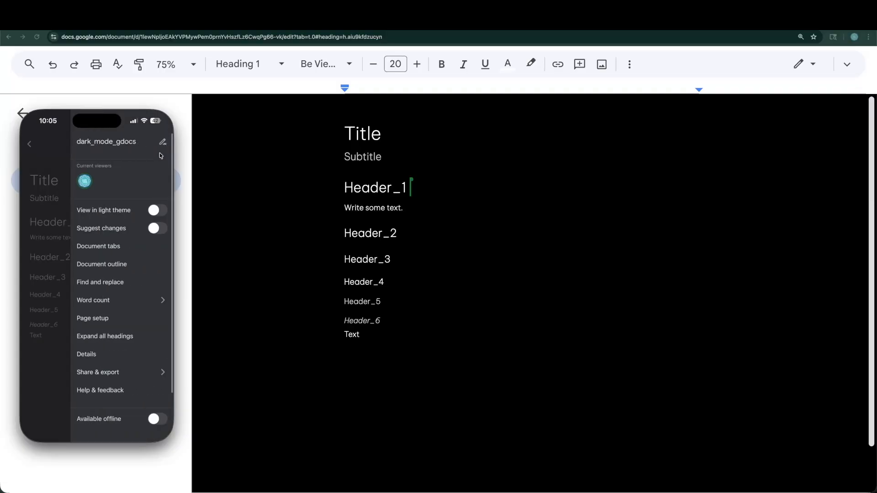
{"action": "left_click", "coordinate": [48, 235]}
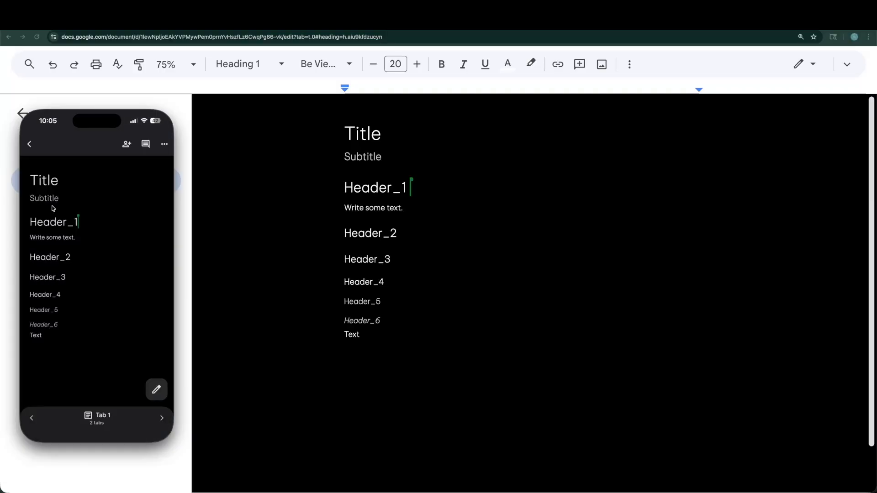